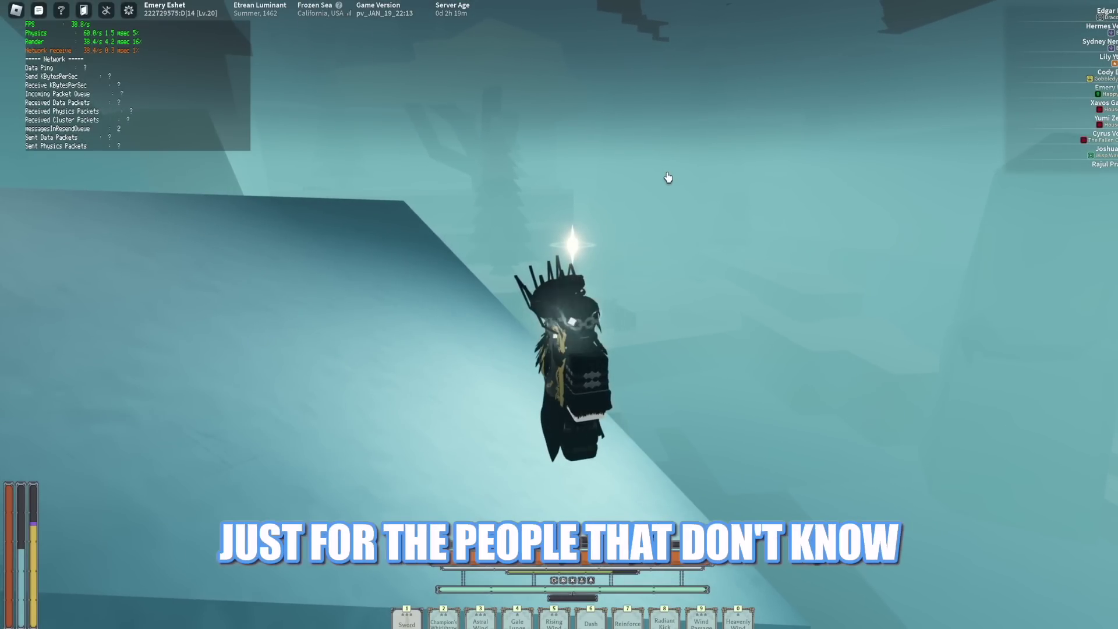
Set Roblox Graphics Mode to Manual with Graphics Quality at two bars, then close the menu.
key(Escape)
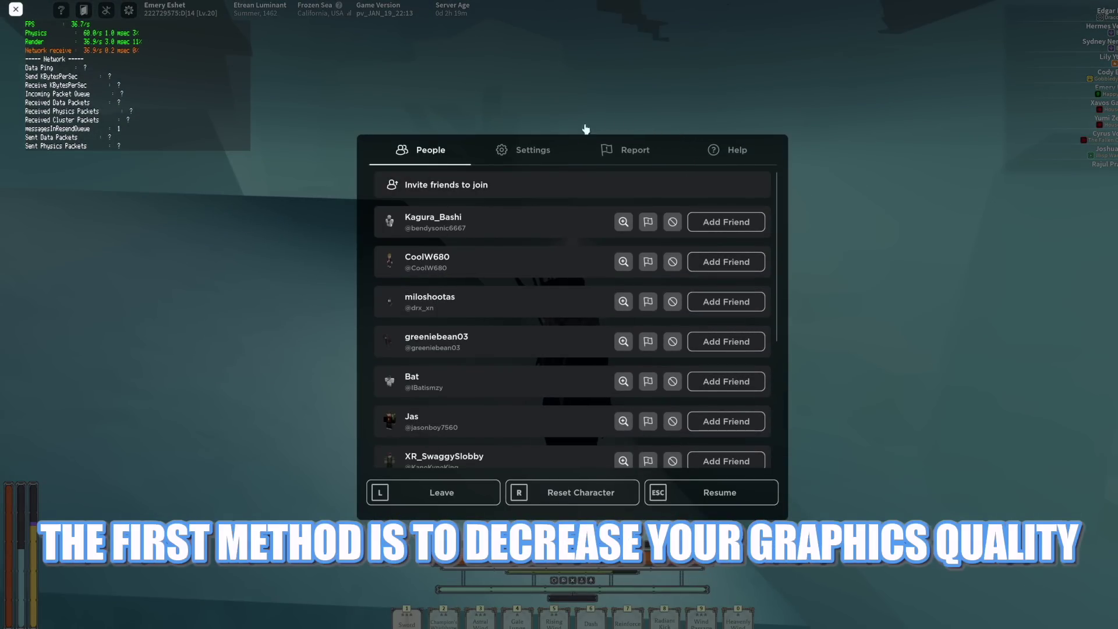
click(549, 150)
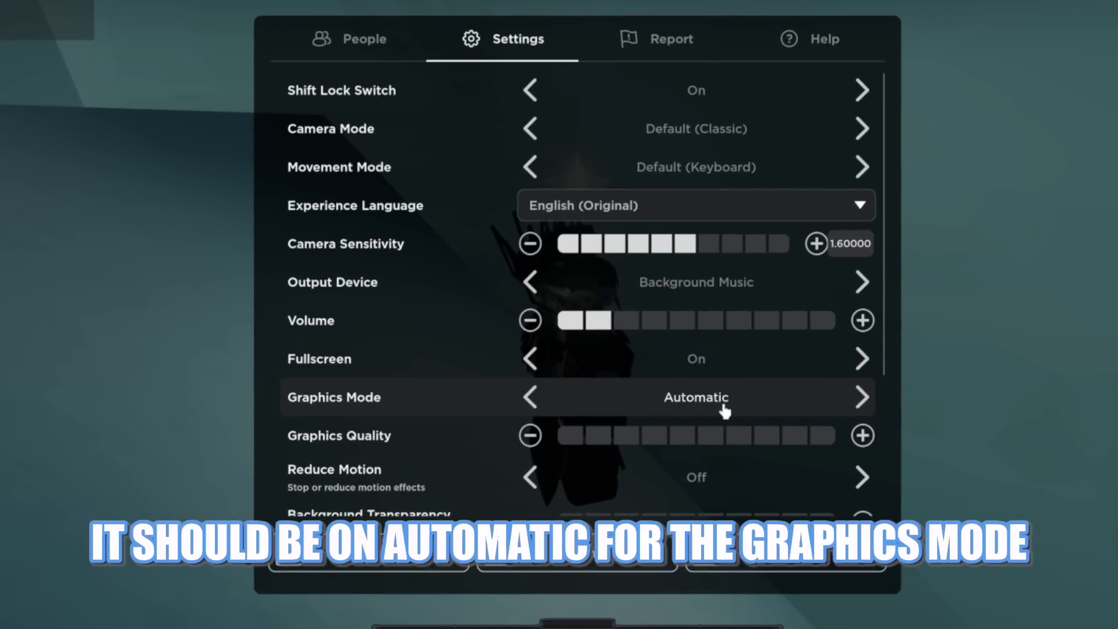
click(531, 405)
drag(706, 446, 811, 444)
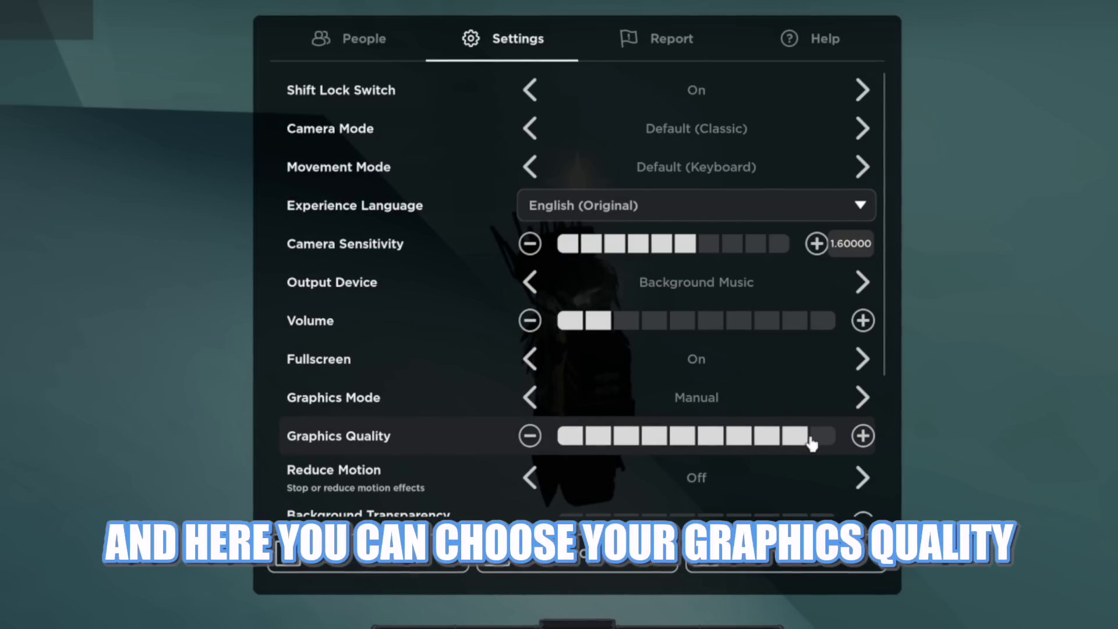
mouse_move(622, 439)
mouse_down()
mouse_move(553, 437)
mouse_move(827, 442)
mouse_up()
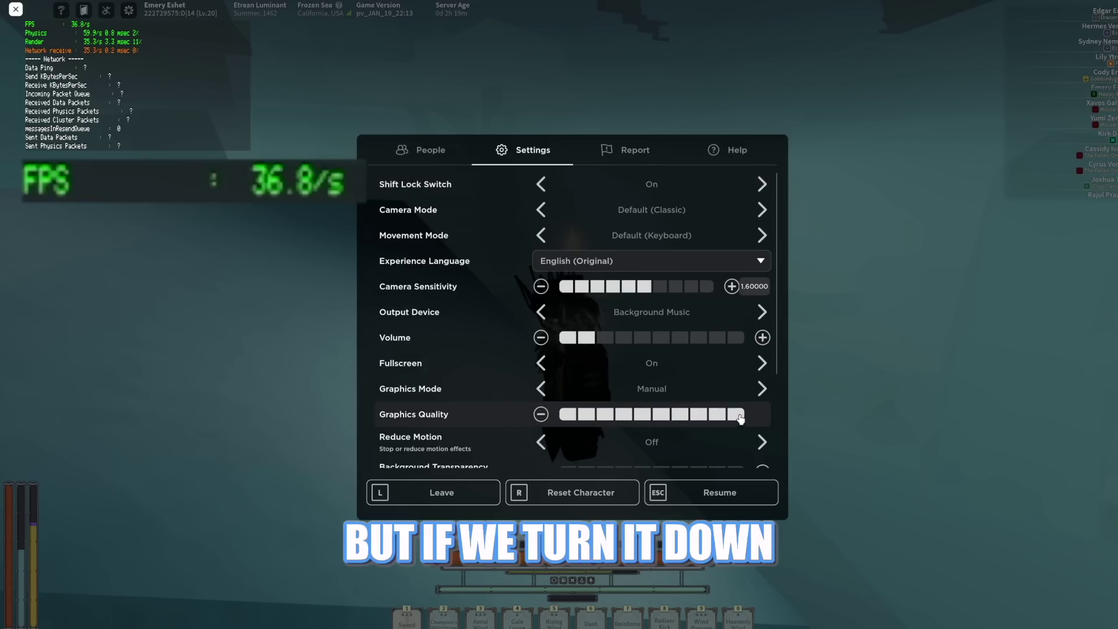
drag(729, 418, 568, 414)
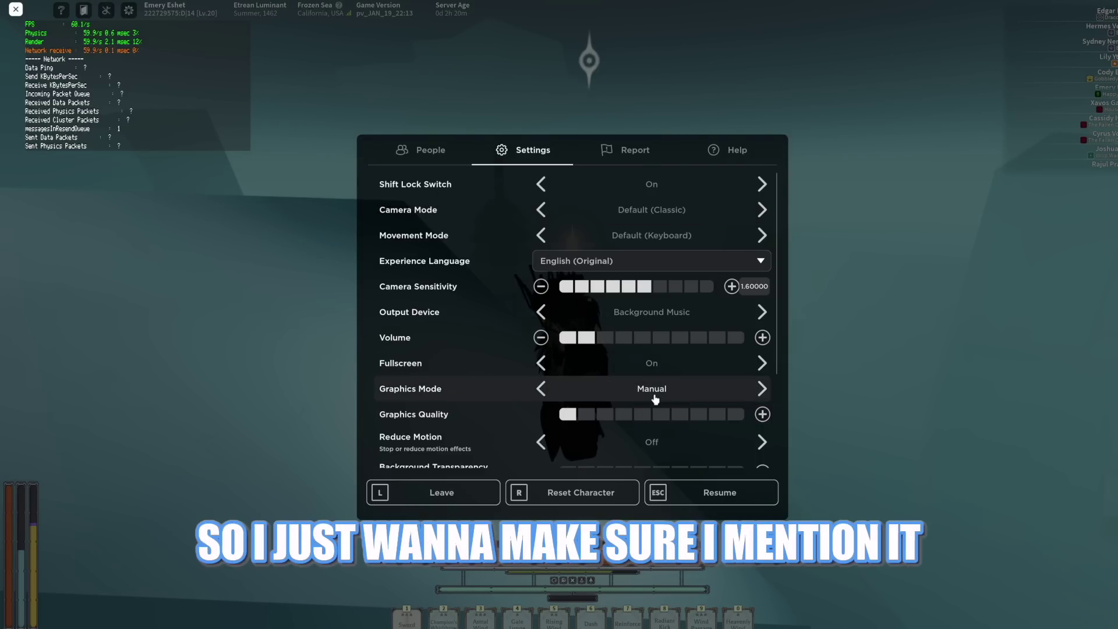
click(587, 420)
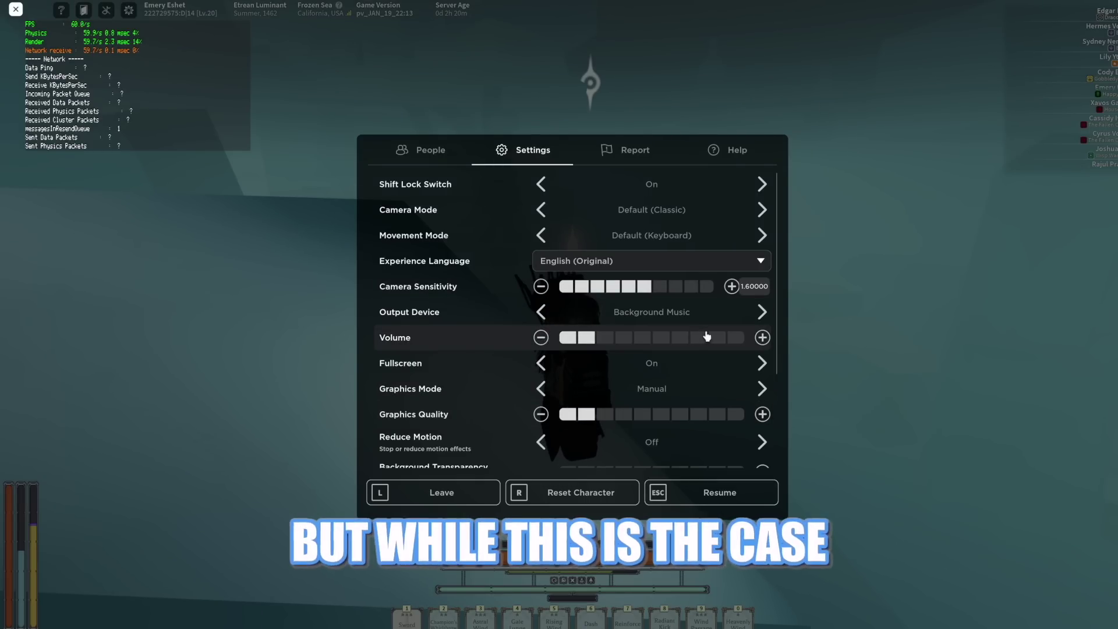
key(Escape)
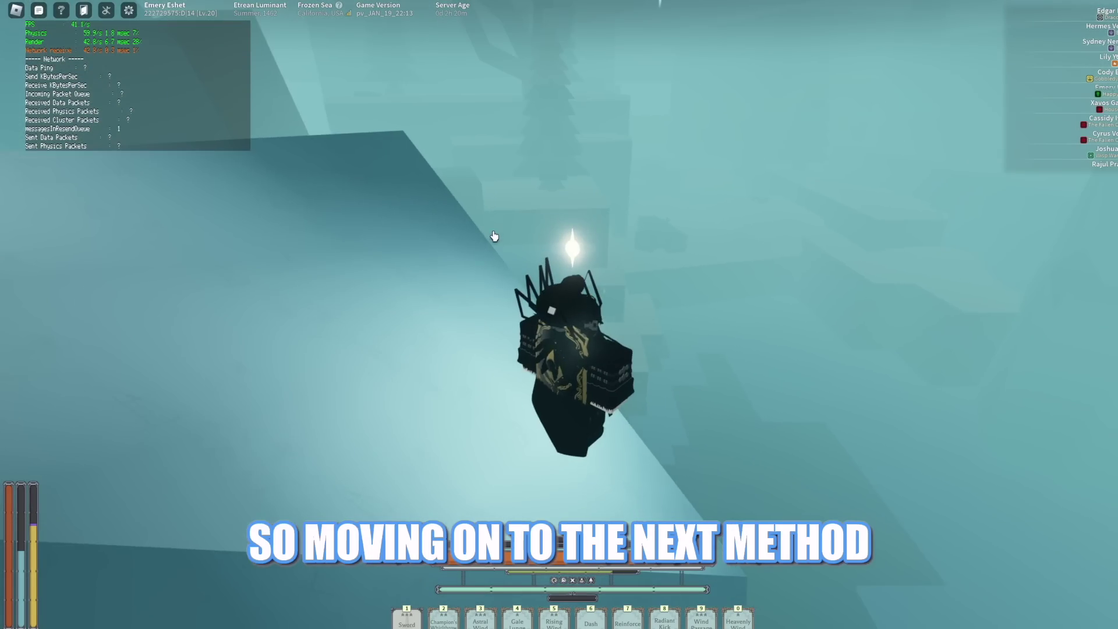
Check the Roblox Settings tab and close the game menu again.
key(Escape)
click(568, 150)
key(Escape)
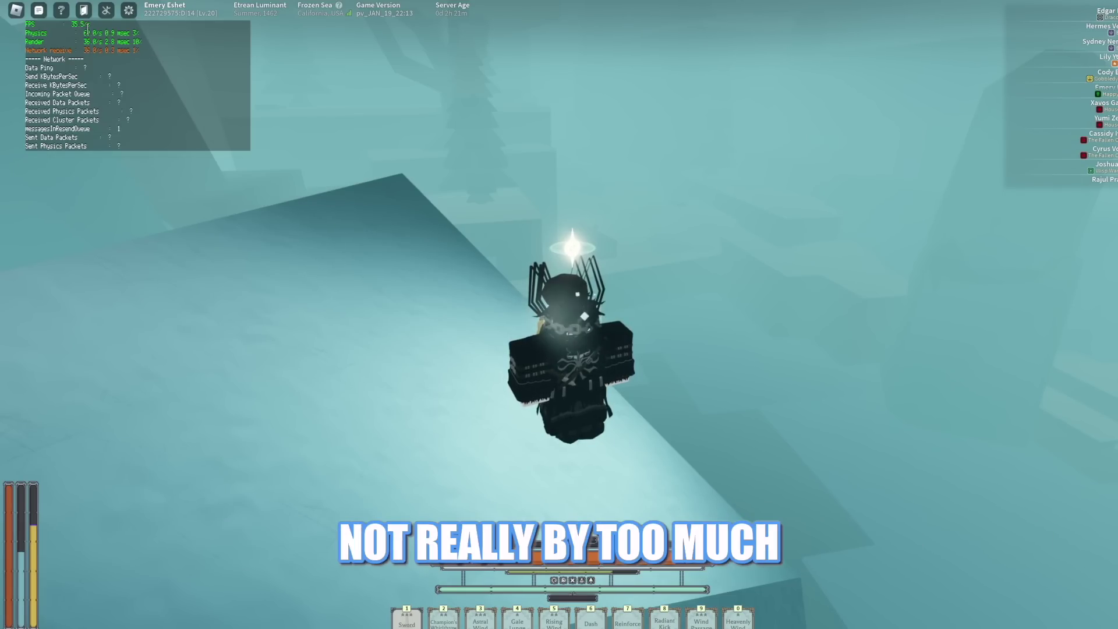
Walk along the ice ridge, then bring up Deepwoken's own settings panel.
key(w)
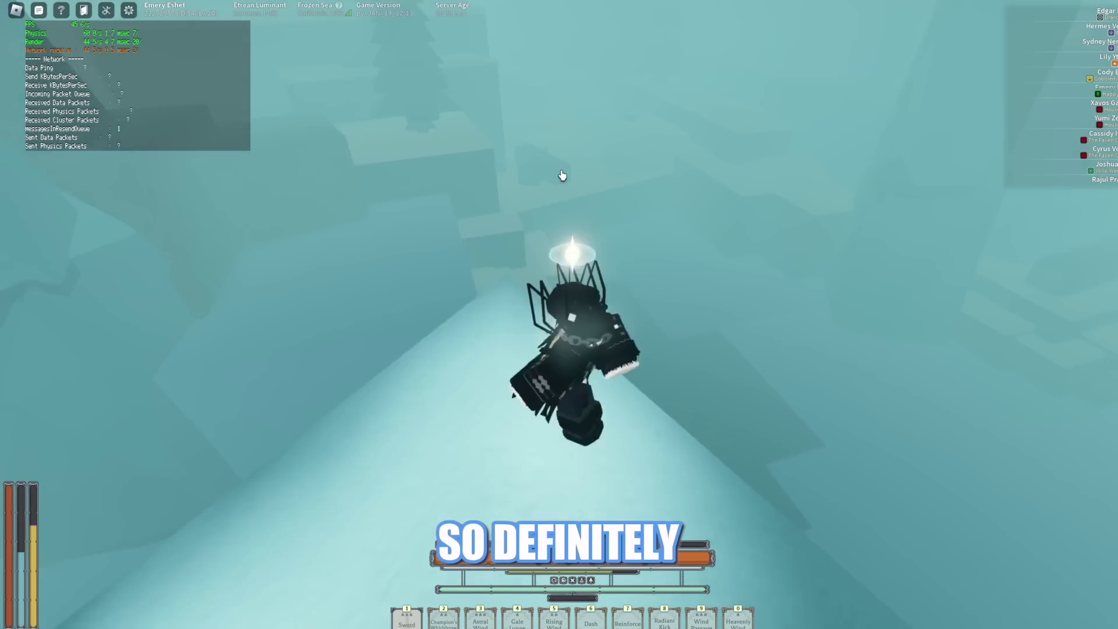
key(w)
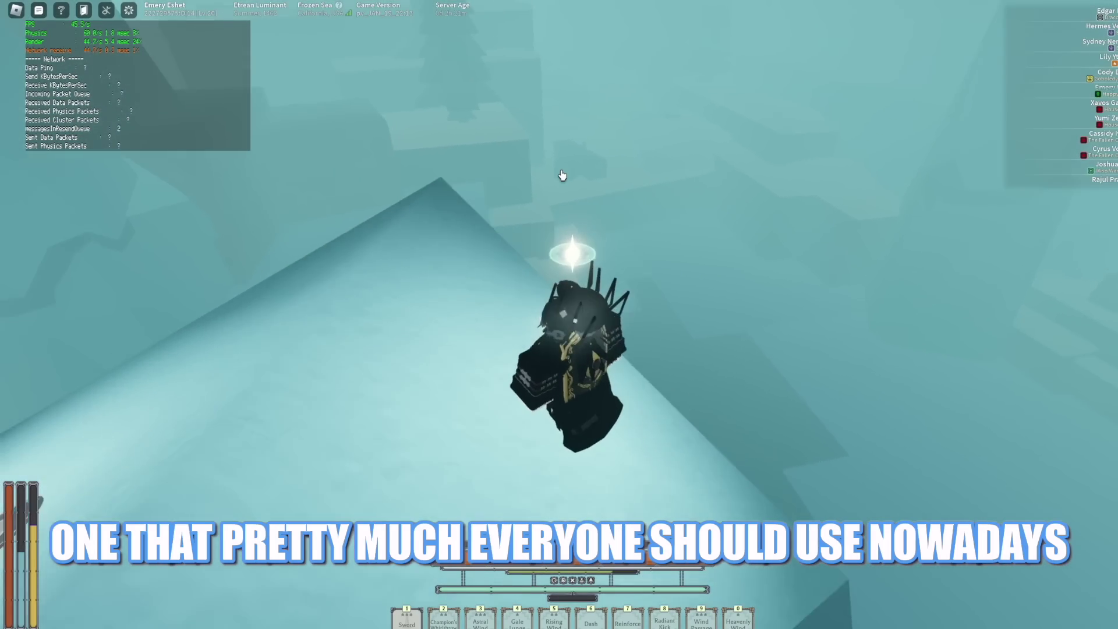
key(w)
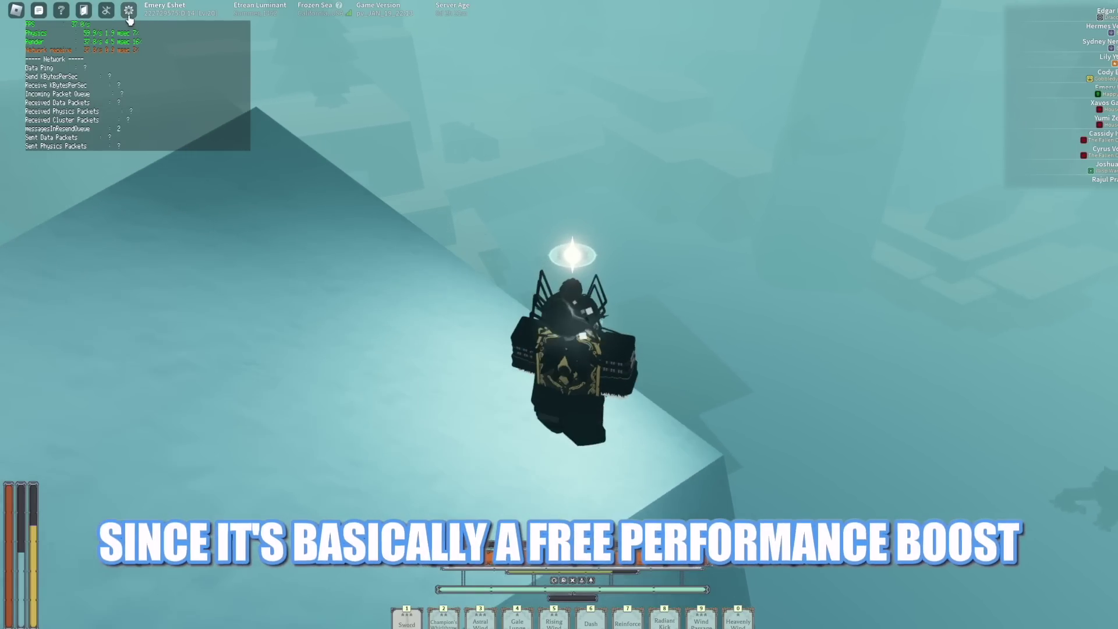
click(128, 10)
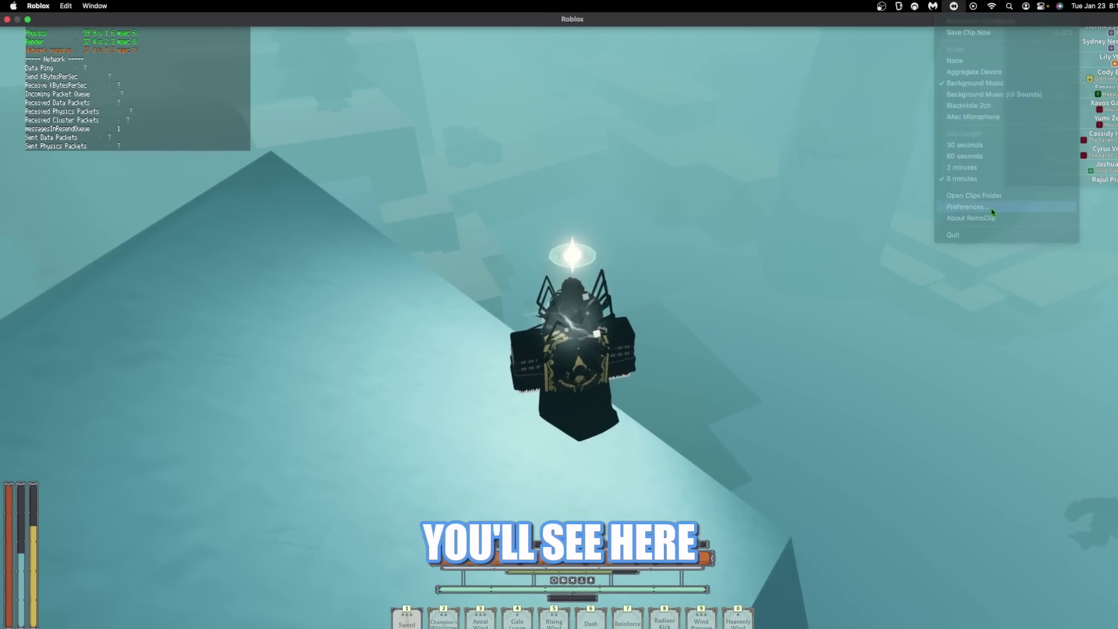
In RetroClip Preferences, lower the video bitrate and limit recording to 30 FPS.
click(993, 207)
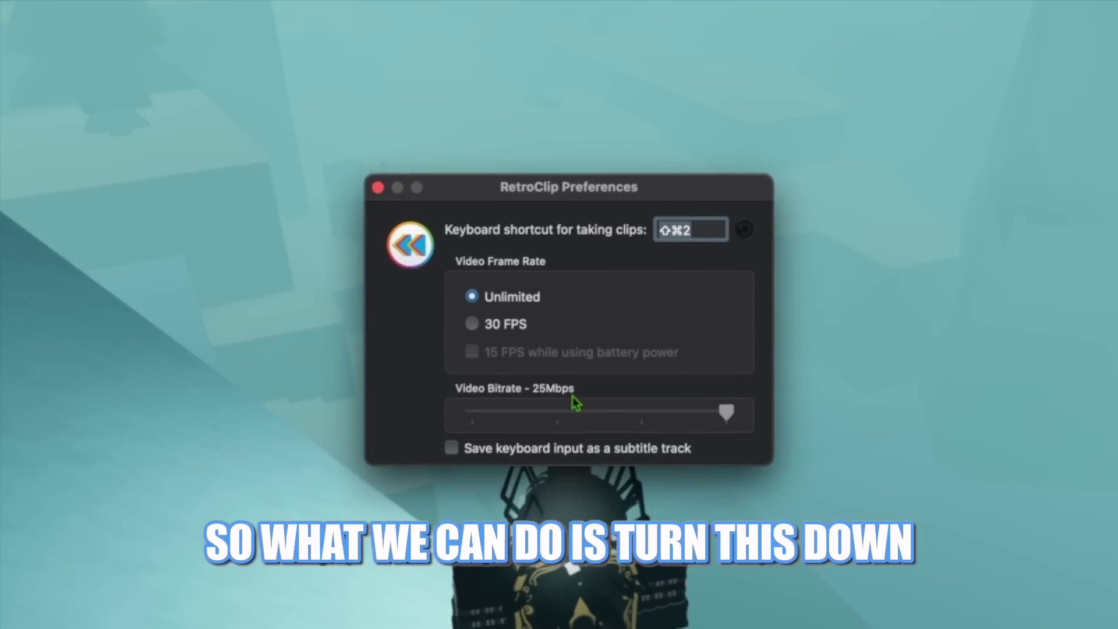
drag(715, 386, 476, 386)
click(479, 306)
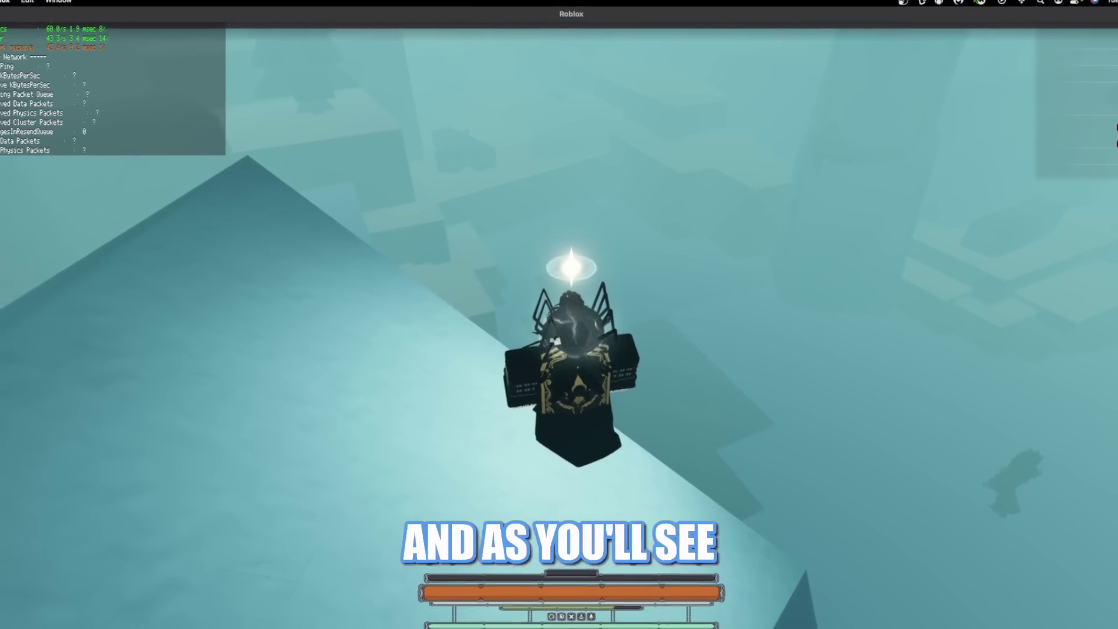
Relaunch RetroClip via Spotlight and set its clip length to 30 seconds.
click(953, 6)
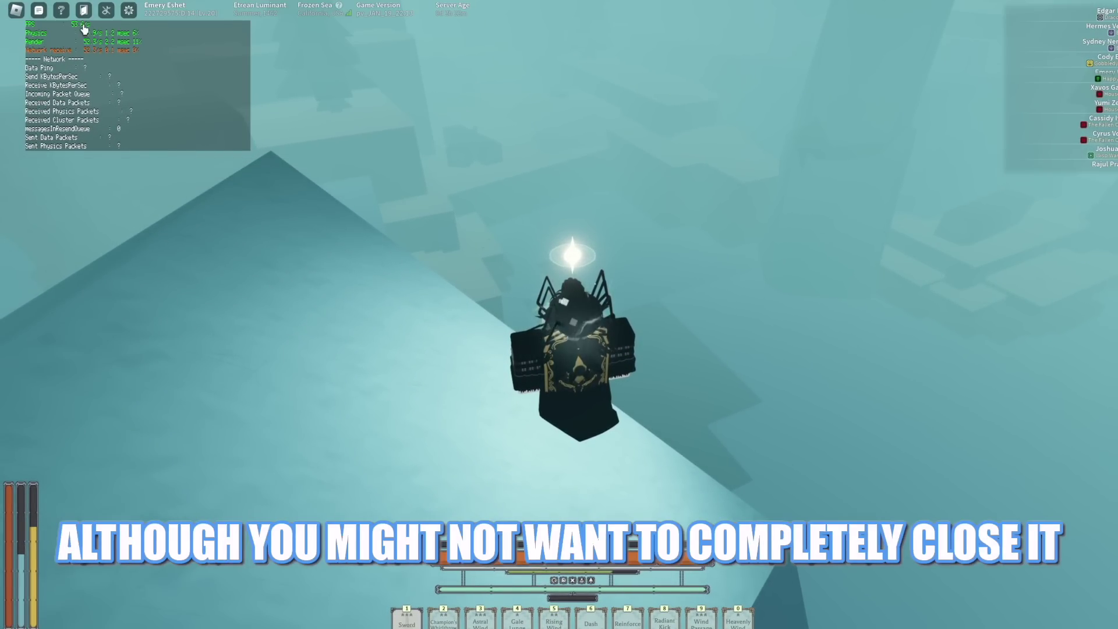
key(super+space)
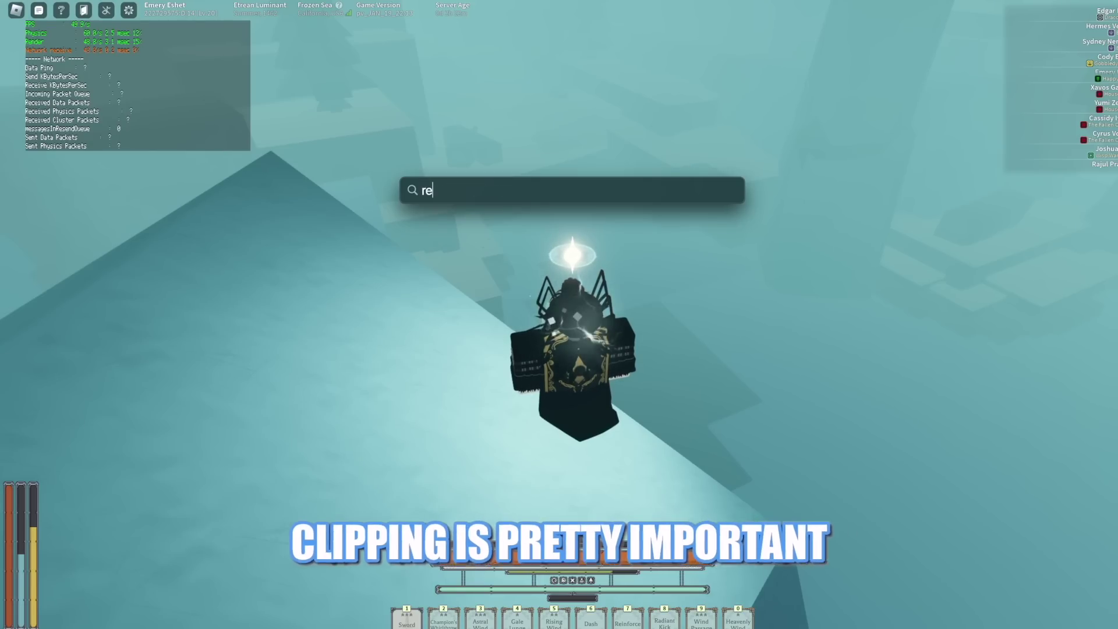
key(Return)
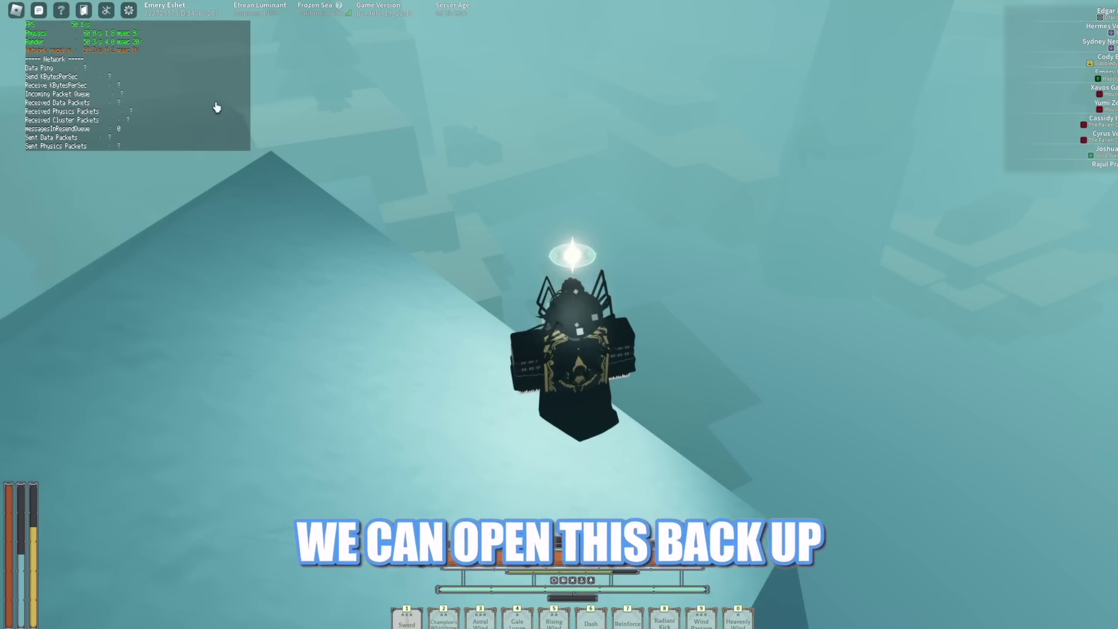
click(953, 6)
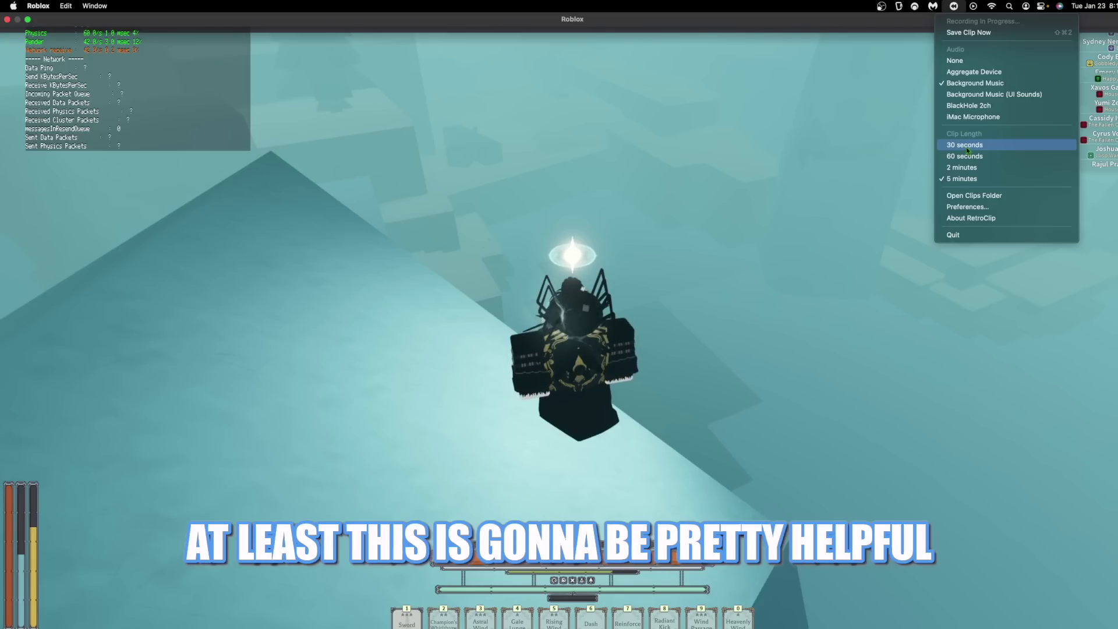
click(967, 150)
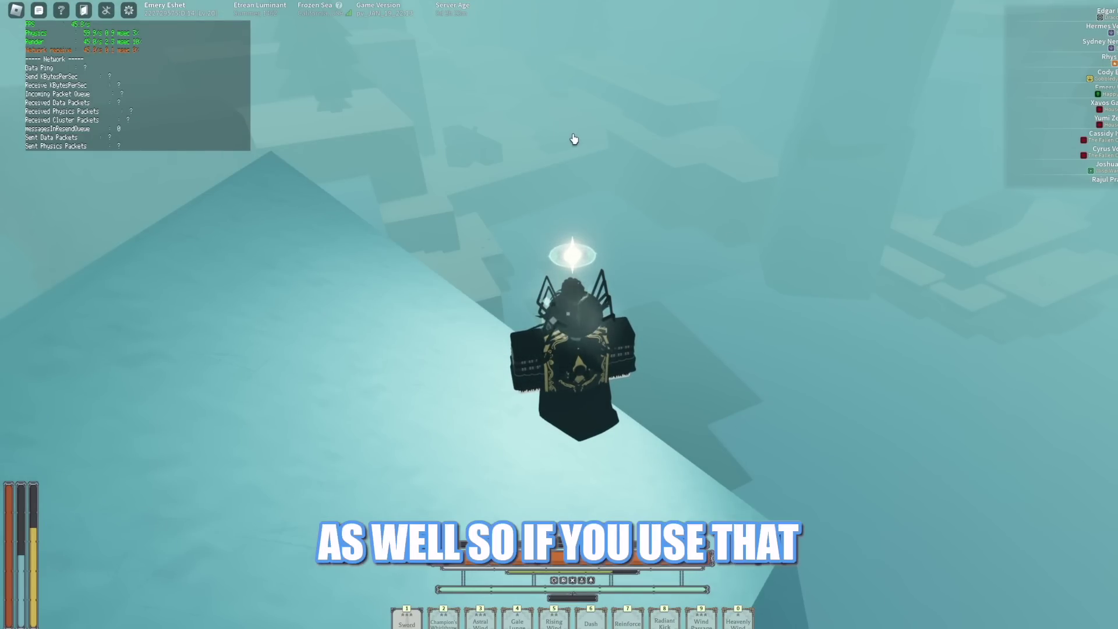
mouse_move(919, 5)
click(955, 5)
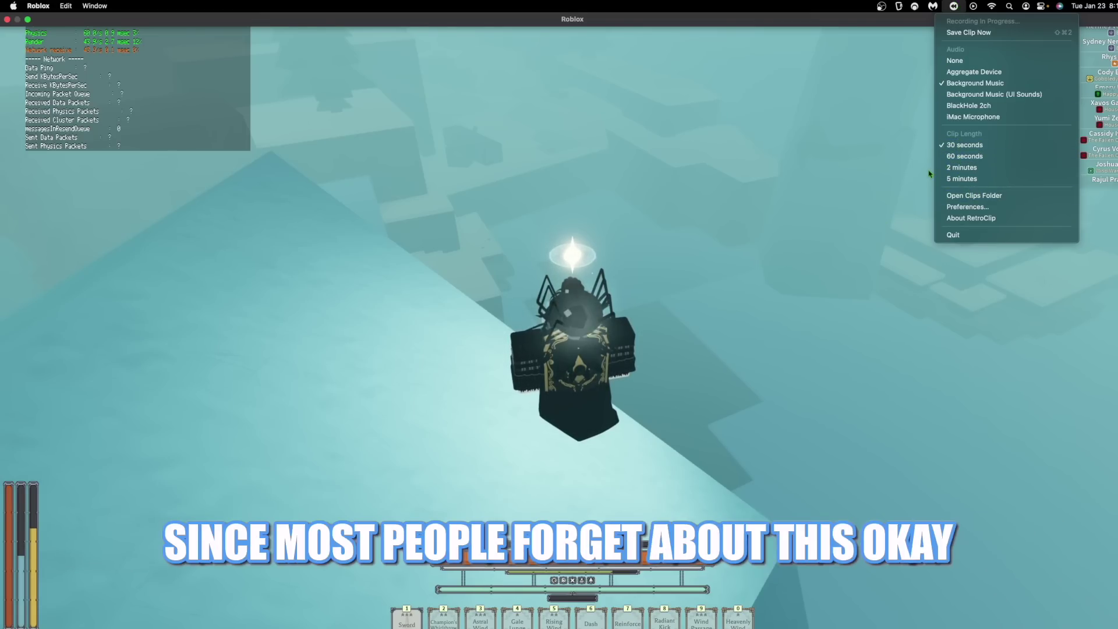
click(873, 191)
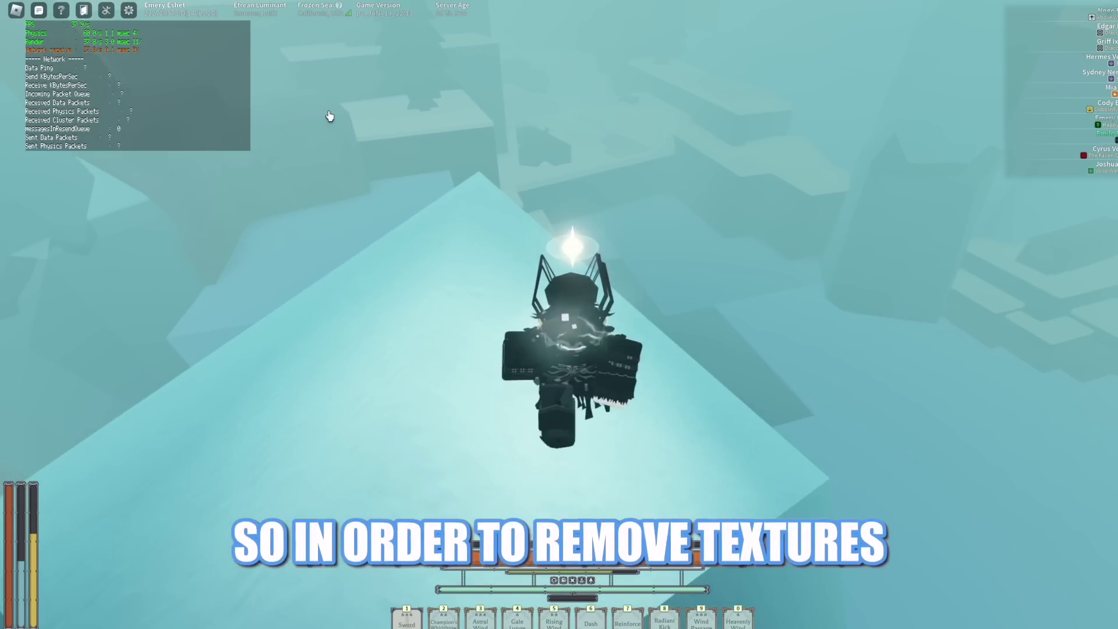
Leave Deepwoken by confirming Yes to Return to Main Menu.
click(83, 12)
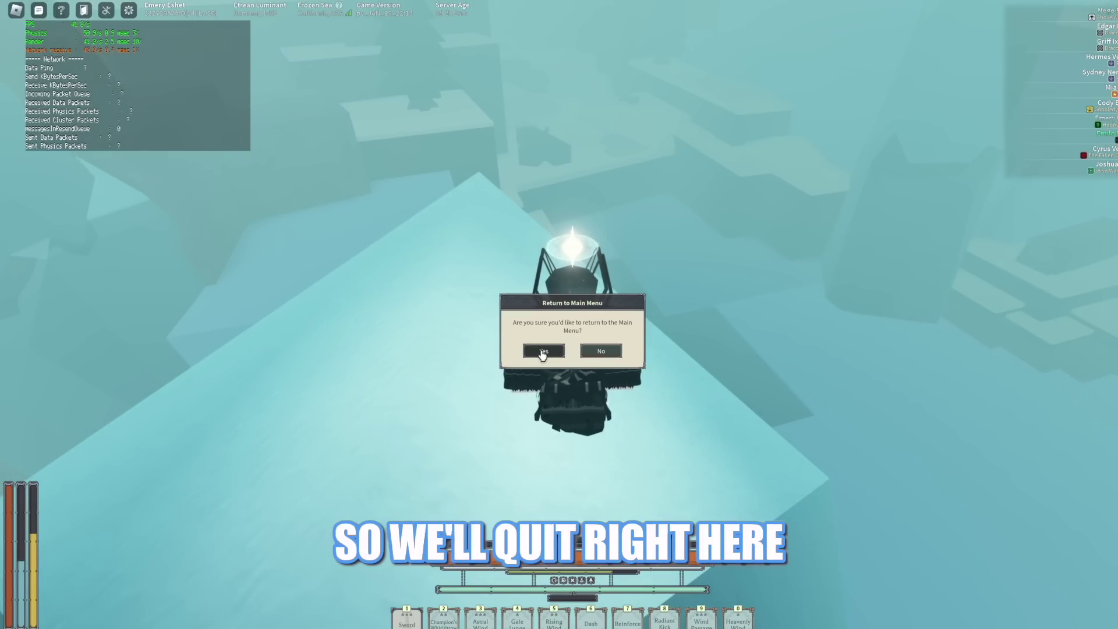
click(541, 353)
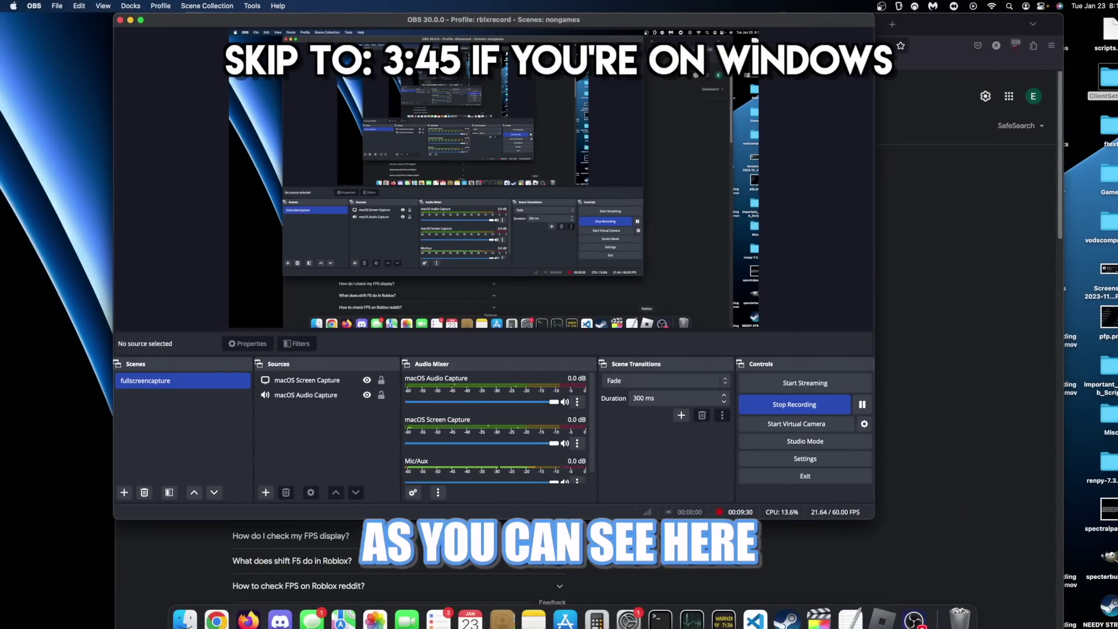
Inside Roblox.app's package contents, create a new ClientSettings folder in Contents/MacOS.
right_click(882, 619)
mouse_move(915, 546)
click(981, 577)
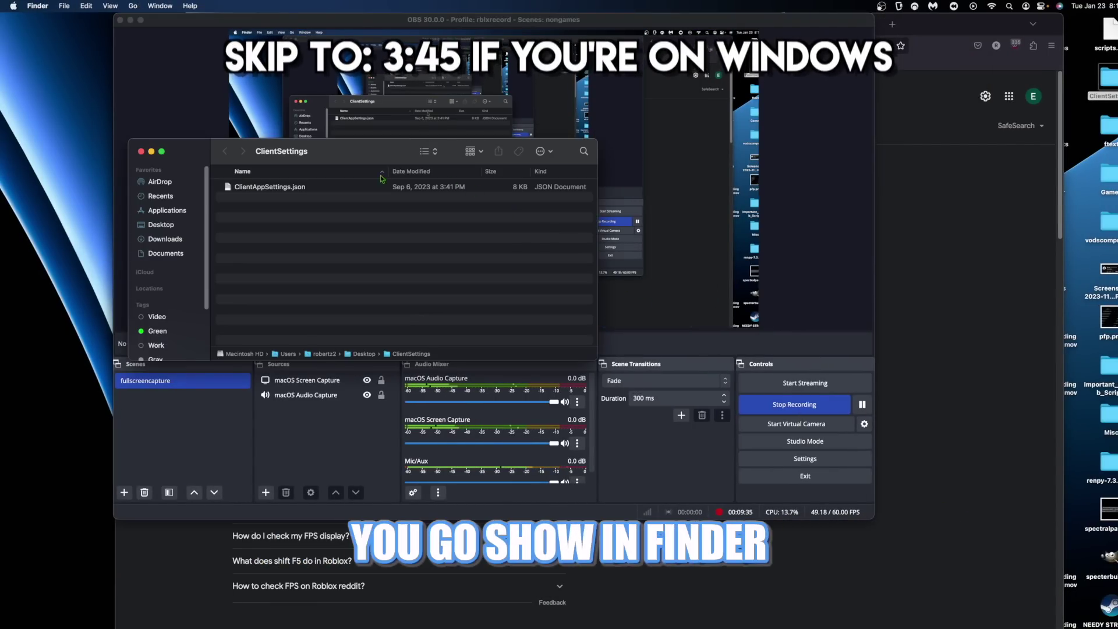
right_click(490, 309)
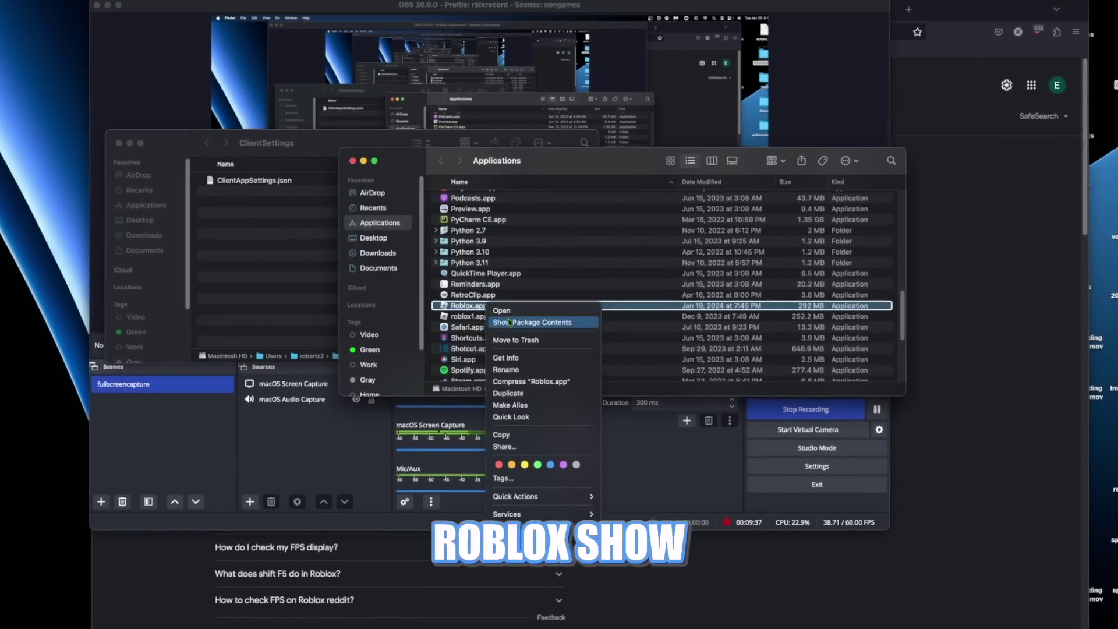
click(515, 321)
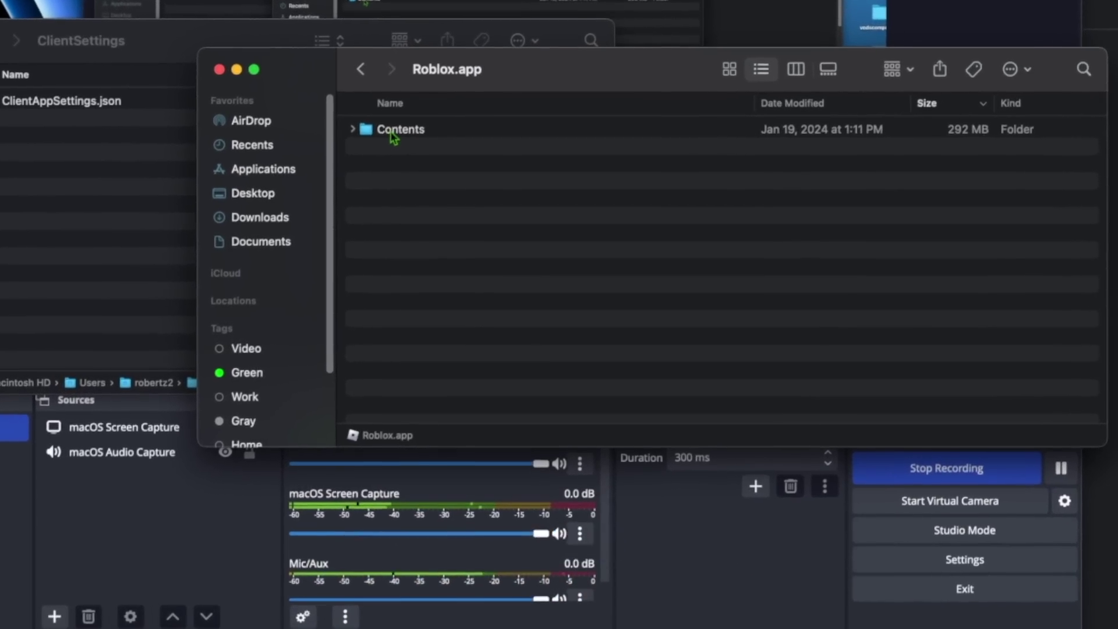
double_click(392, 135)
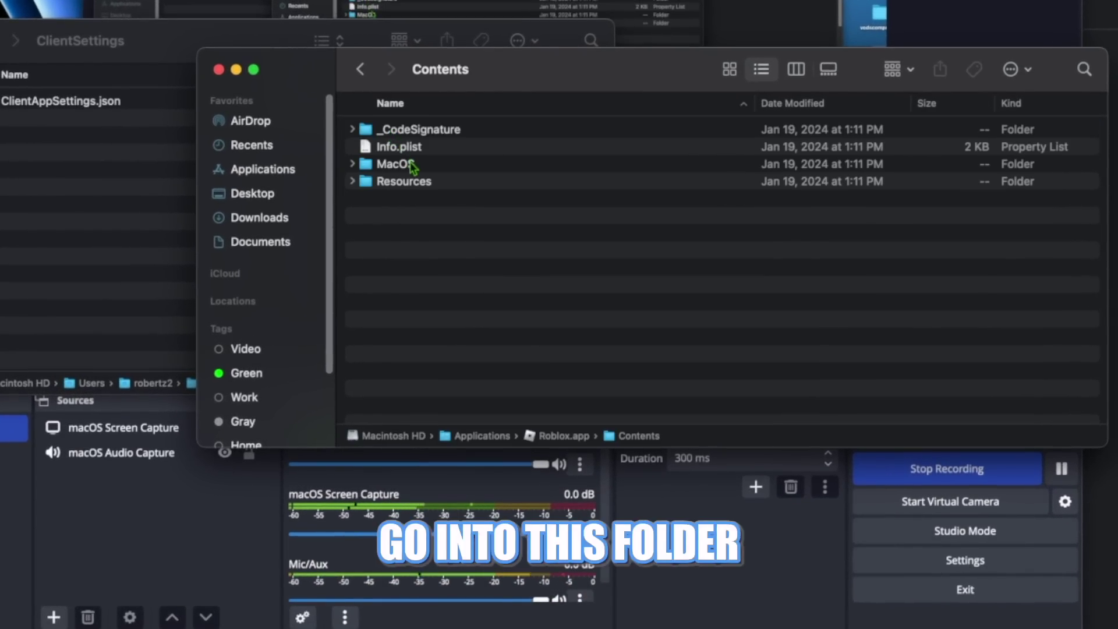
double_click(414, 168)
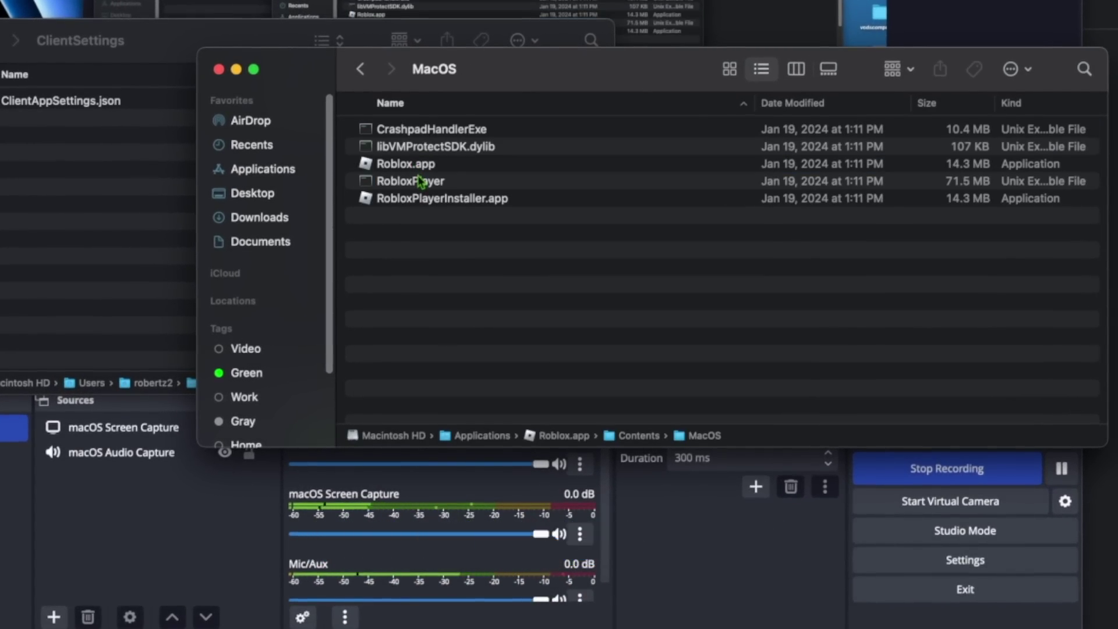
right_click(671, 261)
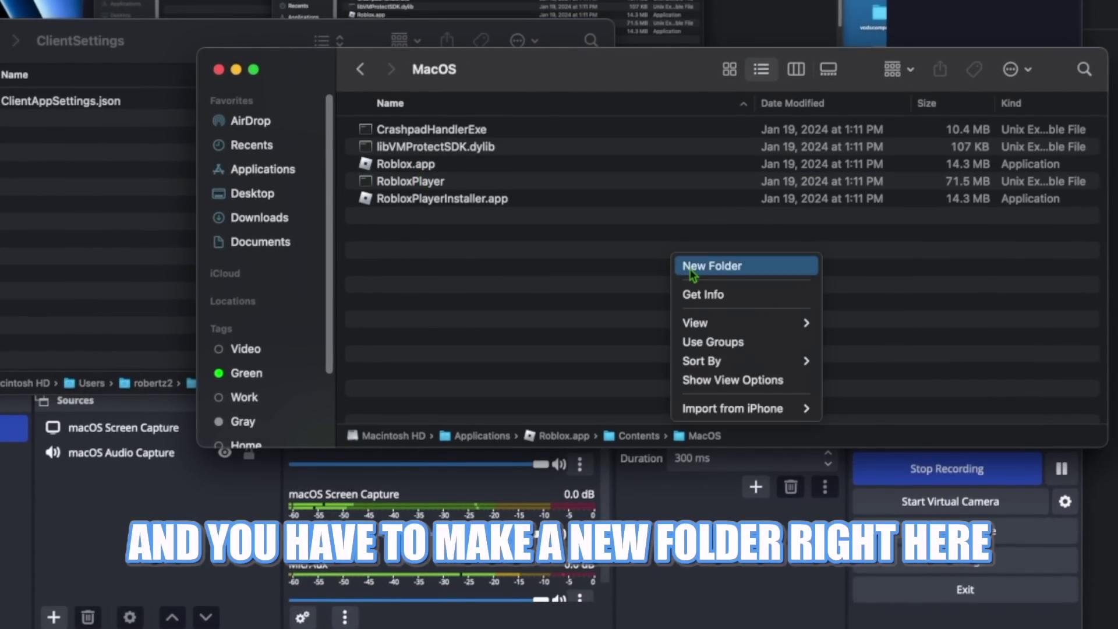
click(693, 269)
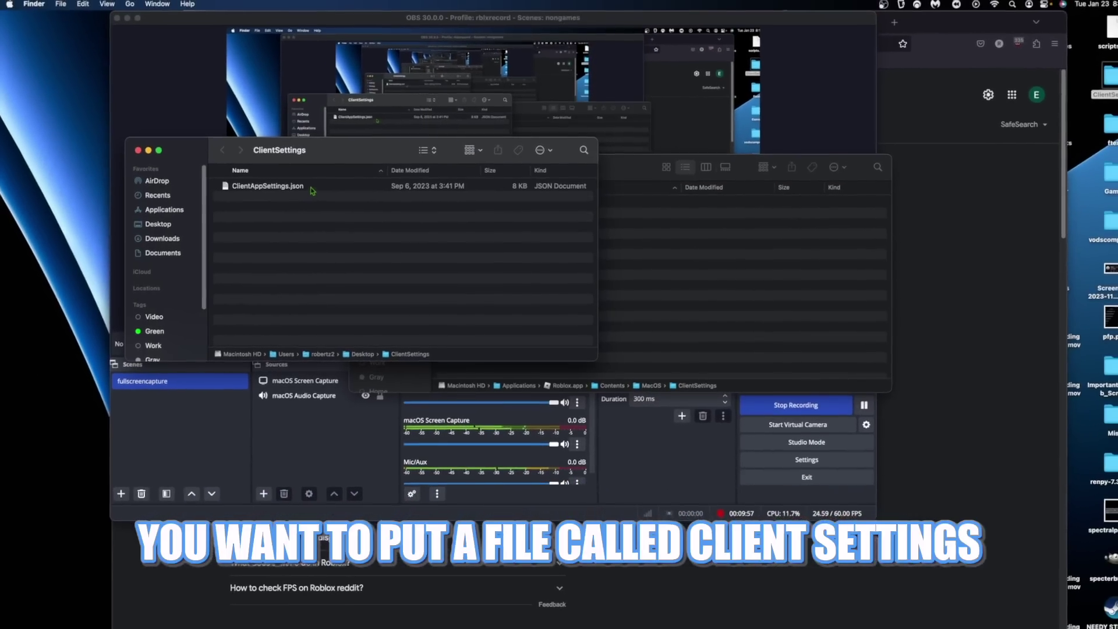
Open ClientAppSettings.json in TextEdit to view its JSON flag settings.
click(312, 189)
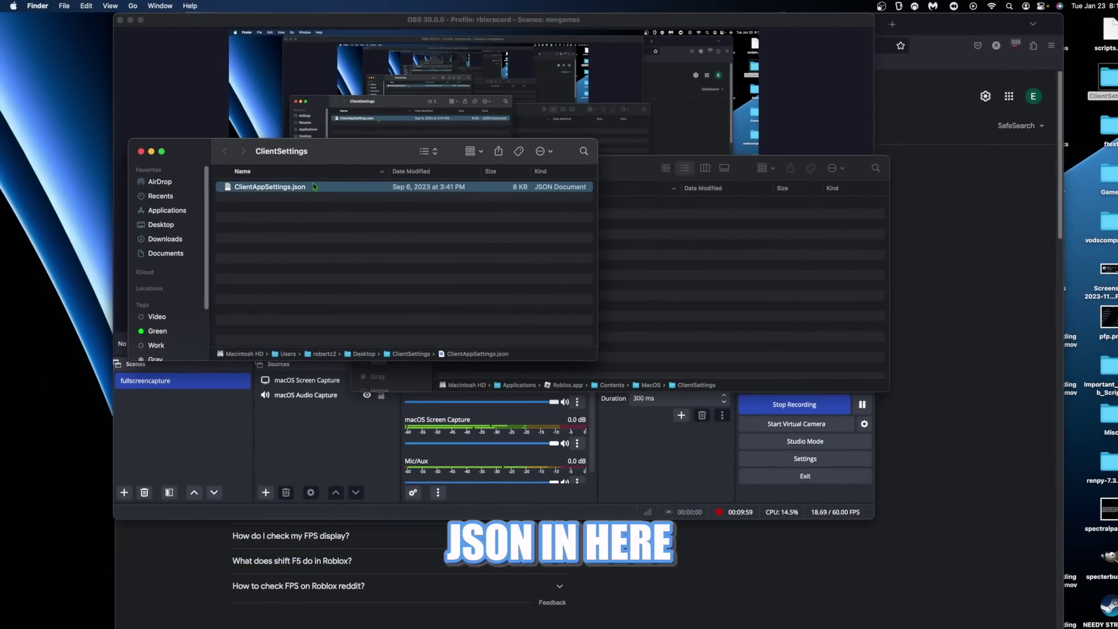
right_click(311, 188)
click(337, 191)
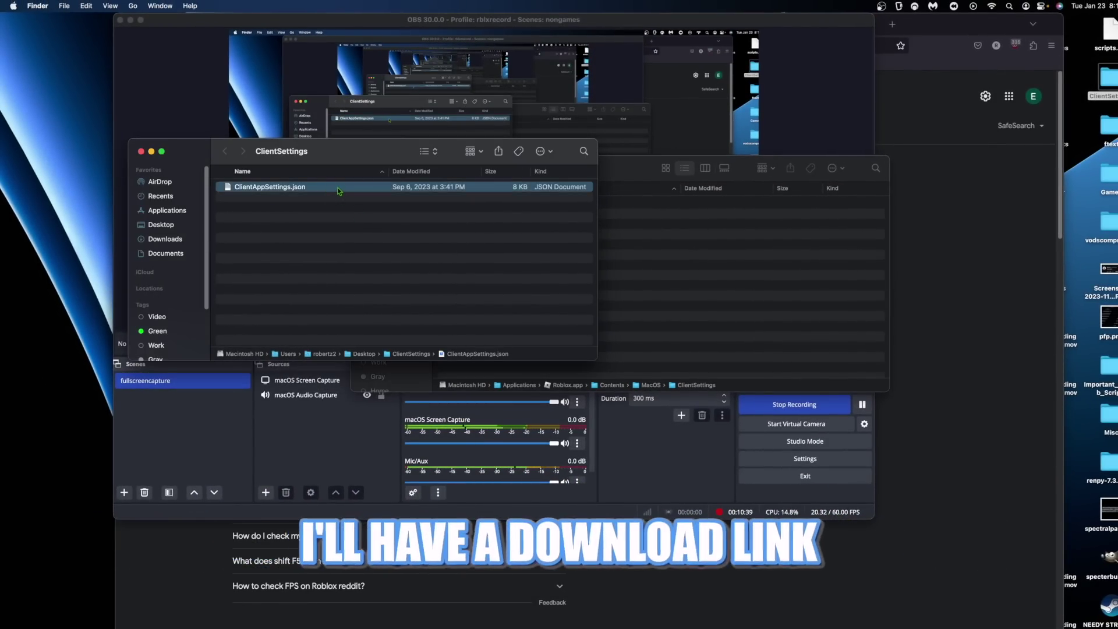
right_click(341, 187)
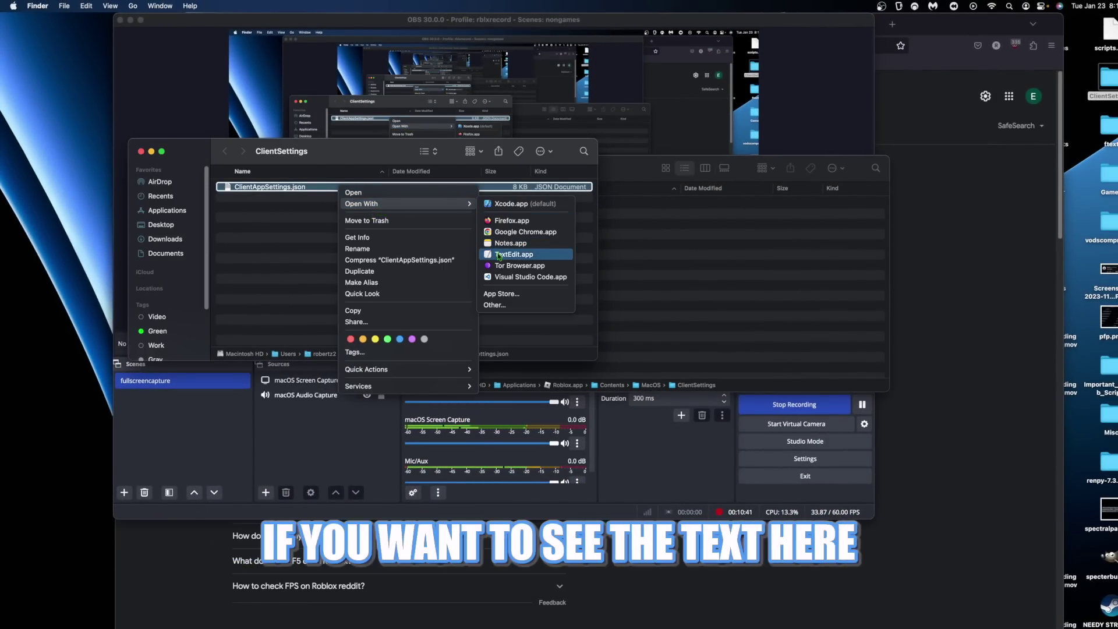
click(507, 254)
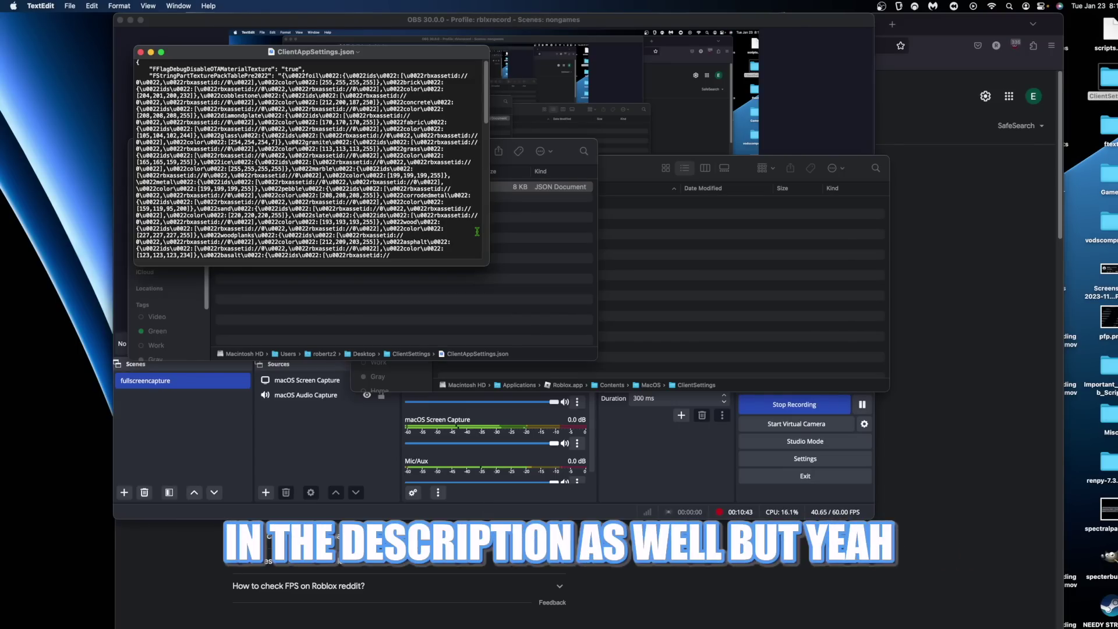
Quit TextEdit and move ClientAppSettings.json into the MacOS/ClientSettings folder.
key(super+q)
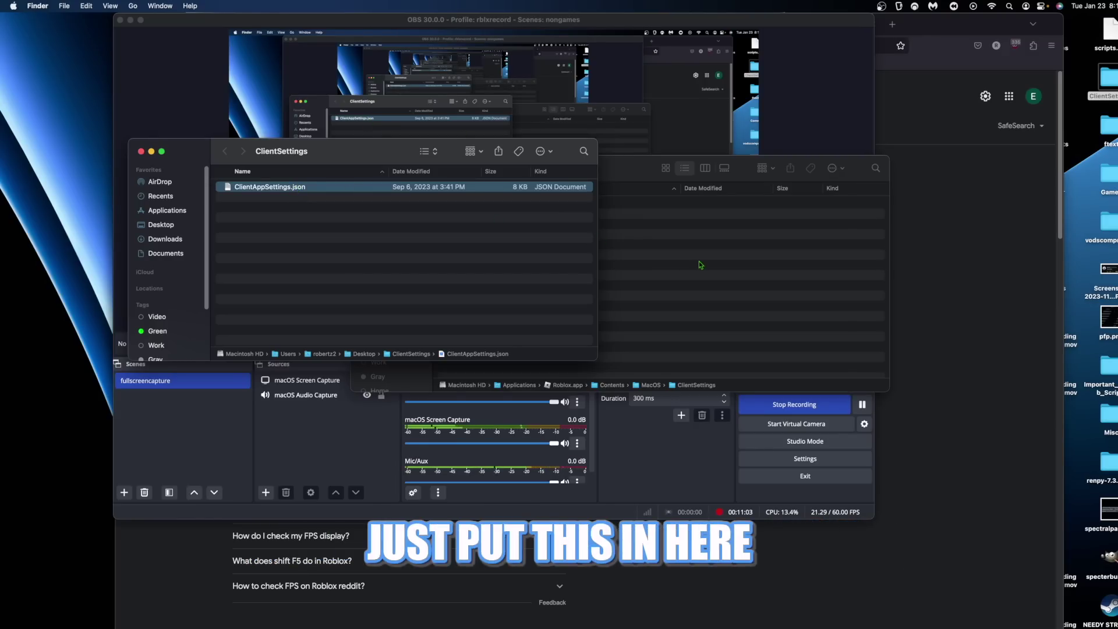
drag(337, 193, 594, 257)
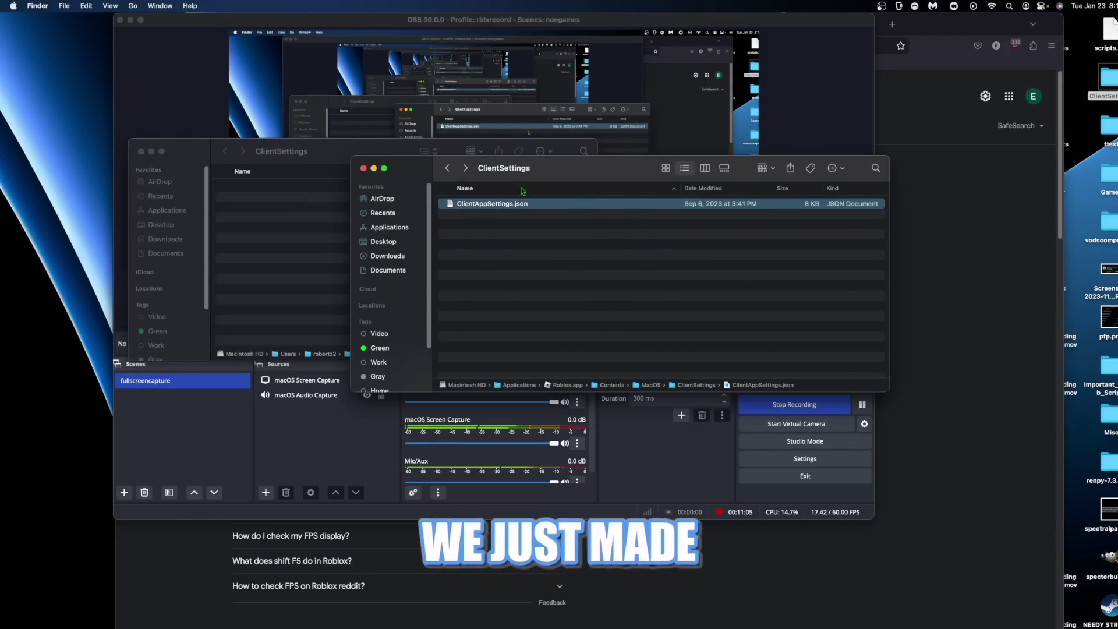
click(447, 168)
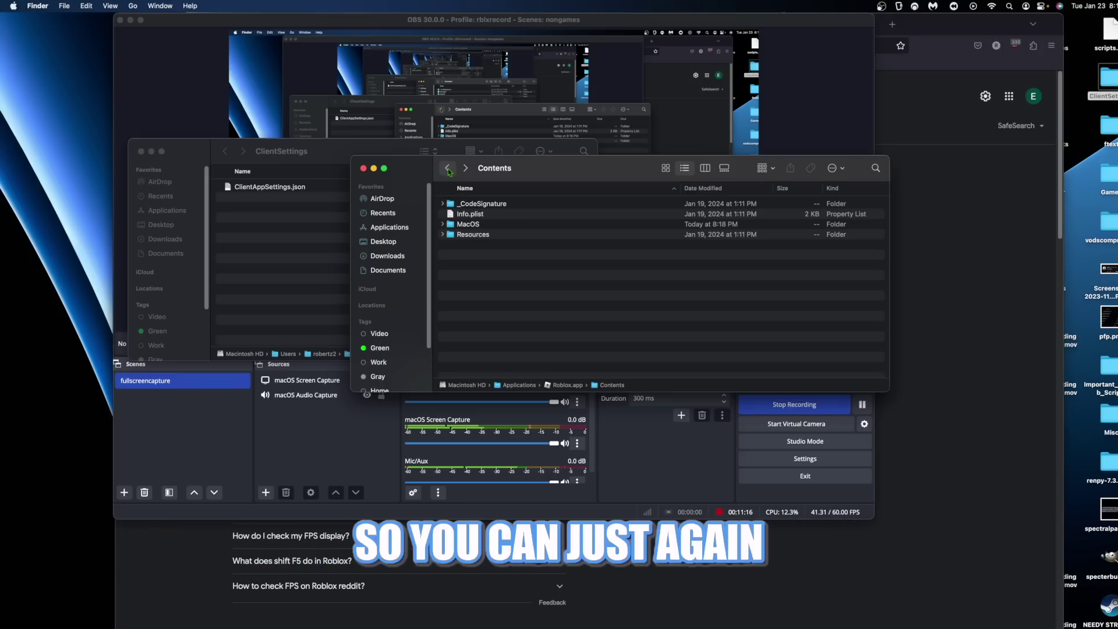
Reveal Roblox.app from the Dock in Finder and show its package contents again.
right_click(888, 617)
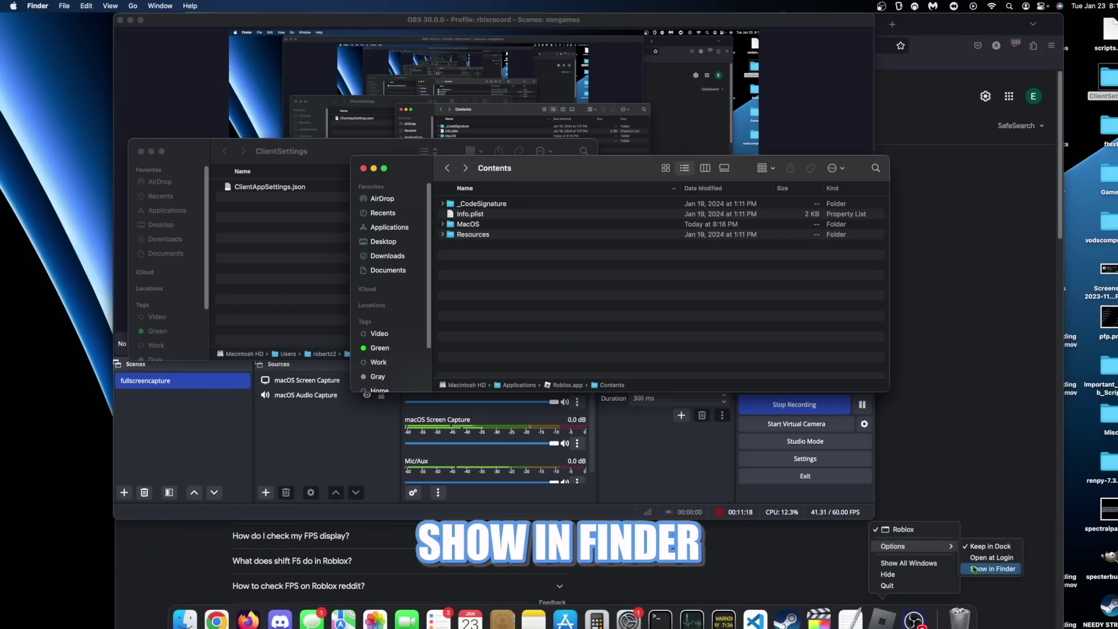
click(974, 569)
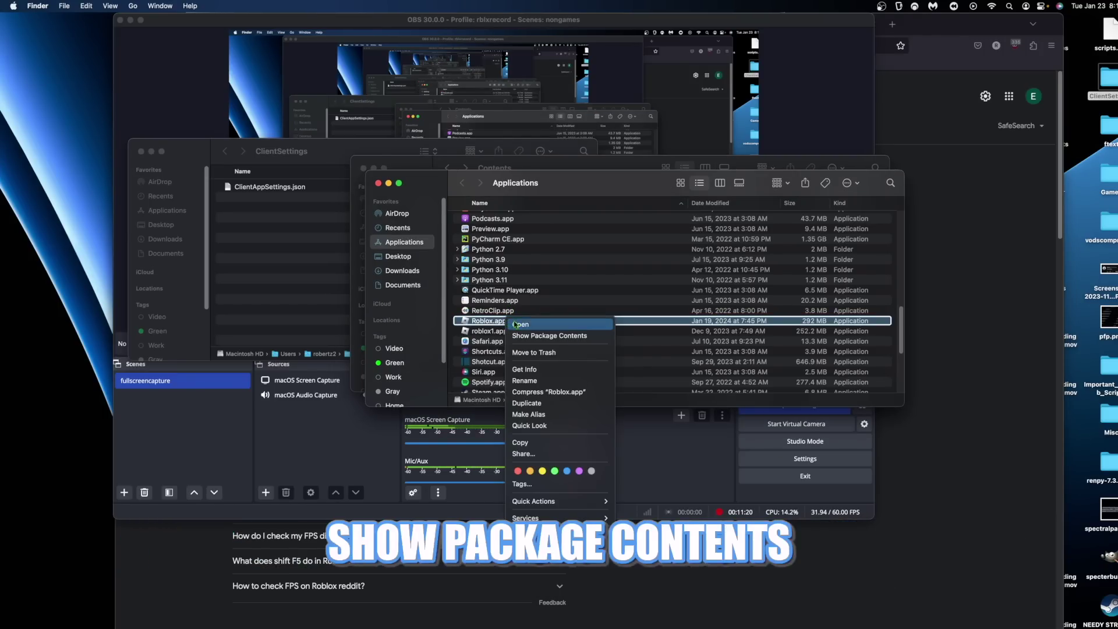
click(530, 334)
Navigate to Contents/Resources/PlatformContent/pc/textures inside Roblox.app.
double_click(474, 217)
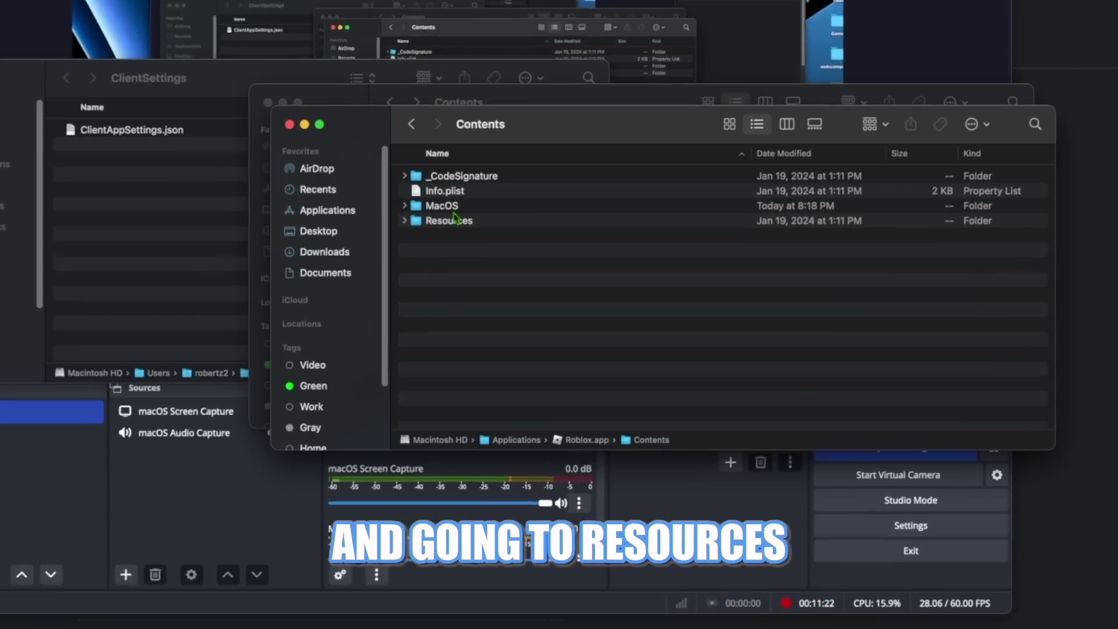
click(492, 251)
double_click(438, 210)
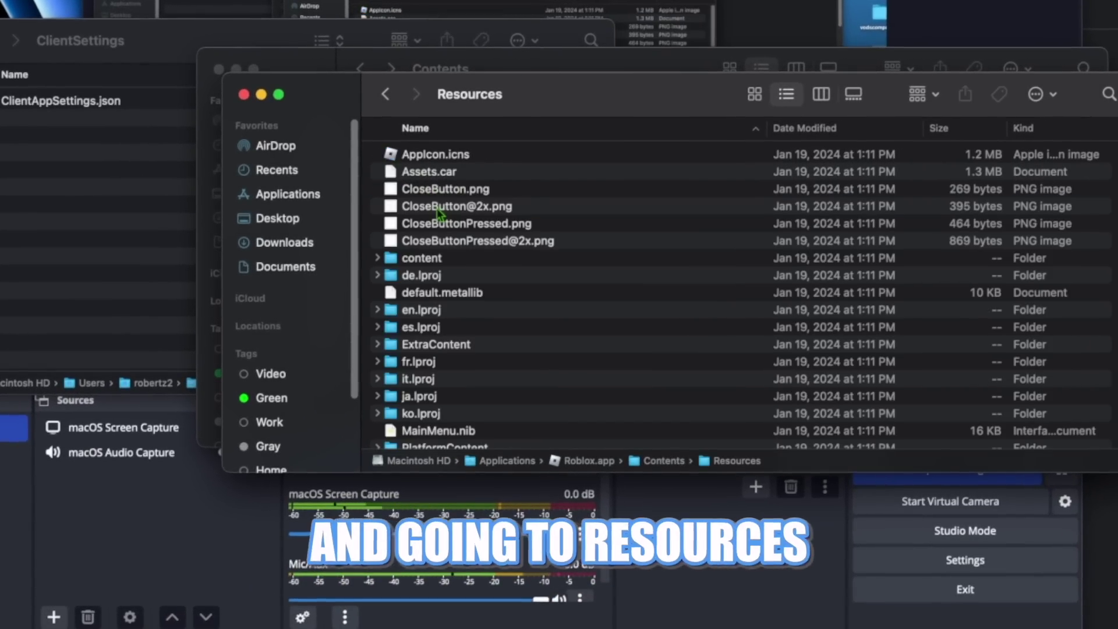
click(748, 128)
scroll(508, 278, down, 5)
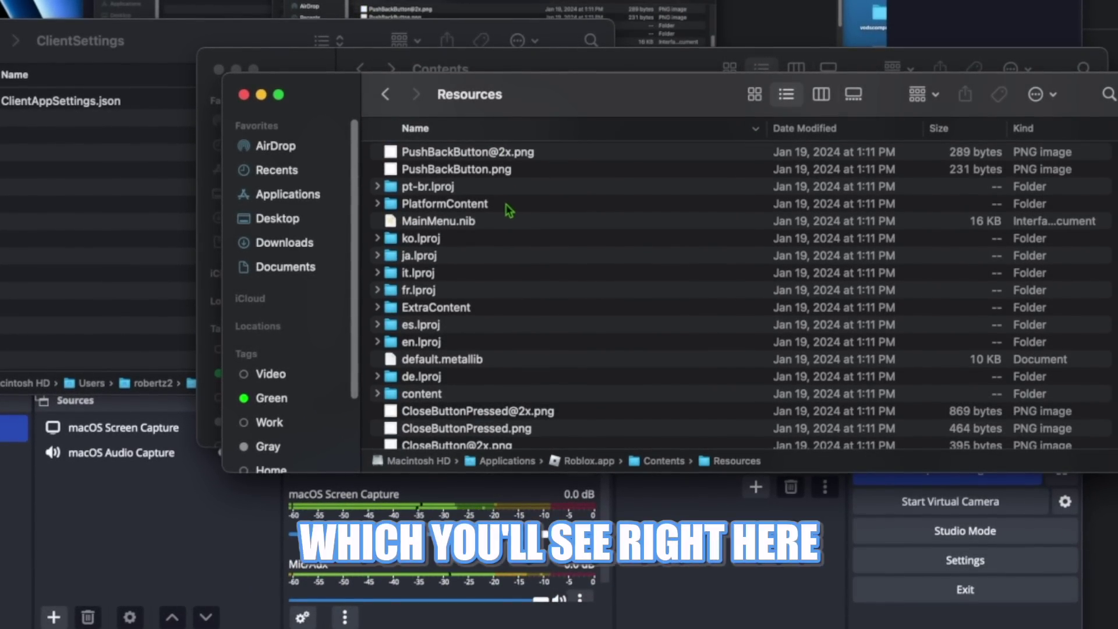
double_click(508, 207)
double_click(523, 156)
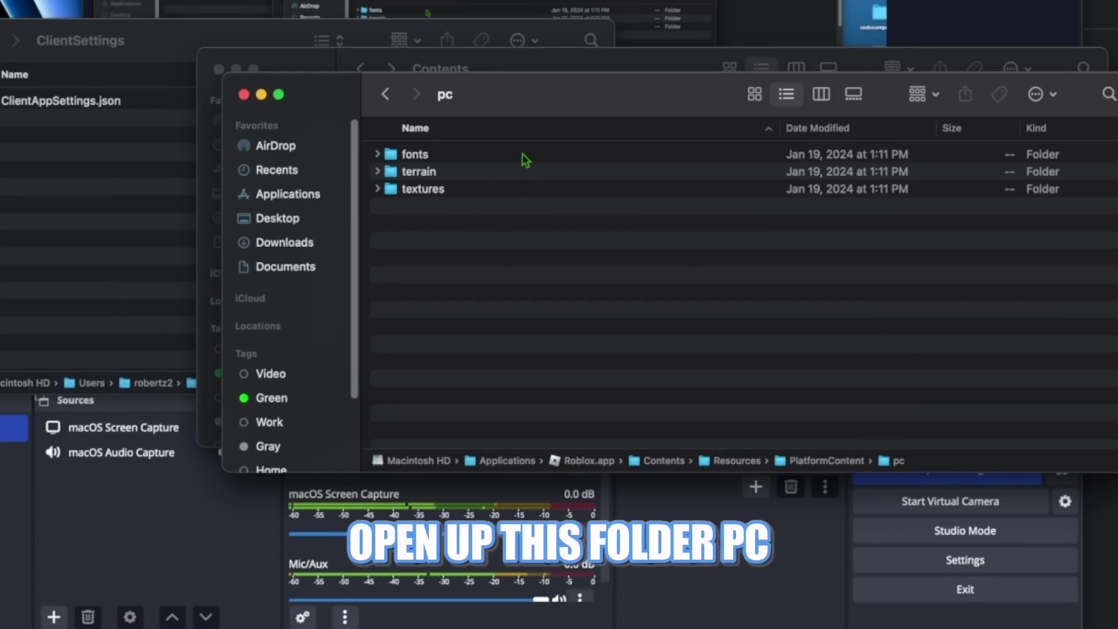
double_click(487, 190)
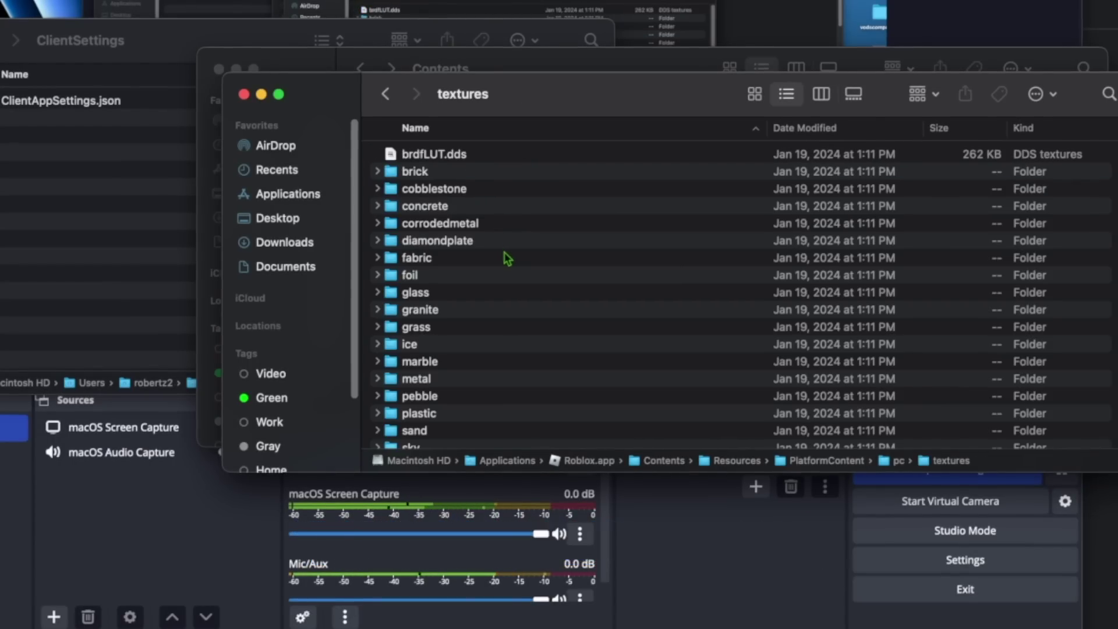
Sort by Kind and move the 21 folders, brick through woodplanks, to the Trash.
click(1060, 131)
click(415, 155)
scroll(443, 279, down, 5)
shift+click(451, 379)
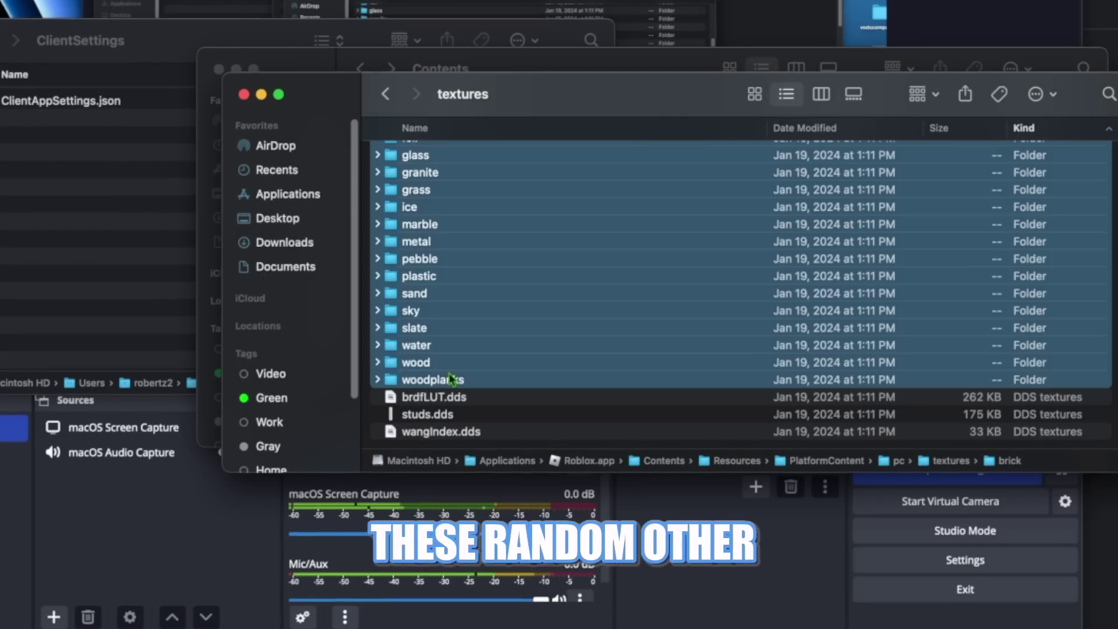
right_click(513, 313)
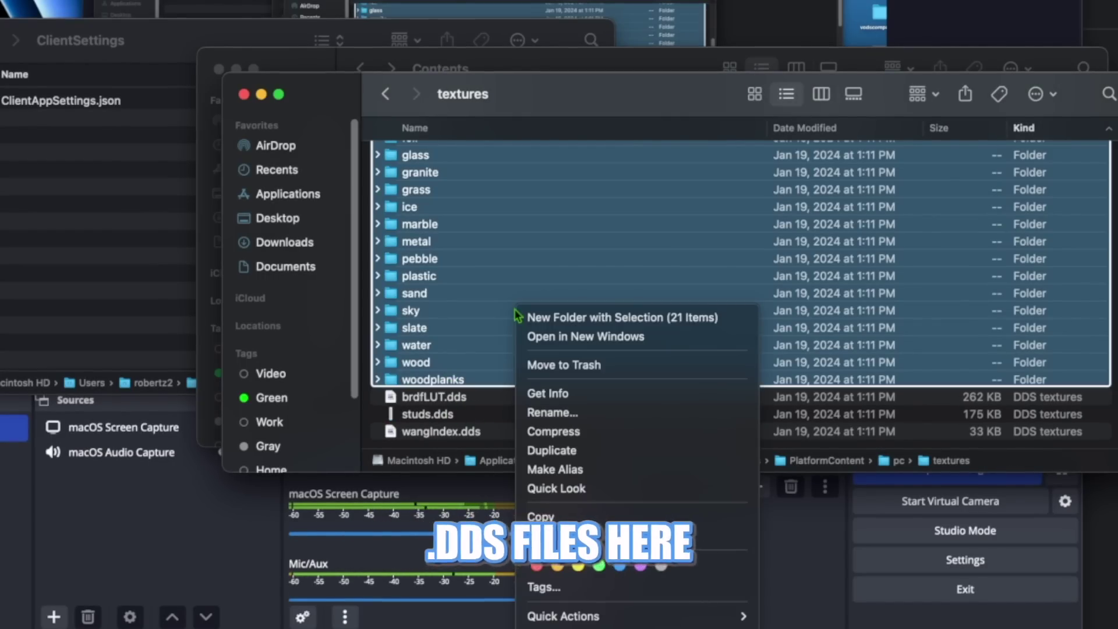
key(Escape)
scroll(442, 277, up, 3)
right_click(496, 274)
click(544, 330)
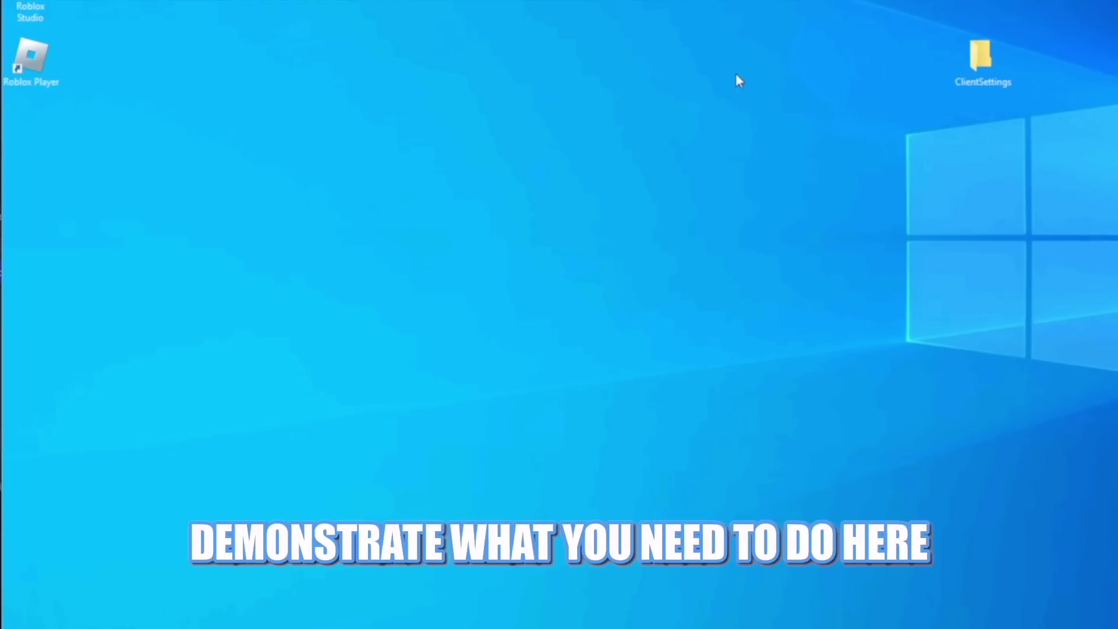
Open Roblox Player's install location and copy the ClientSettings folder.
right_click(39, 51)
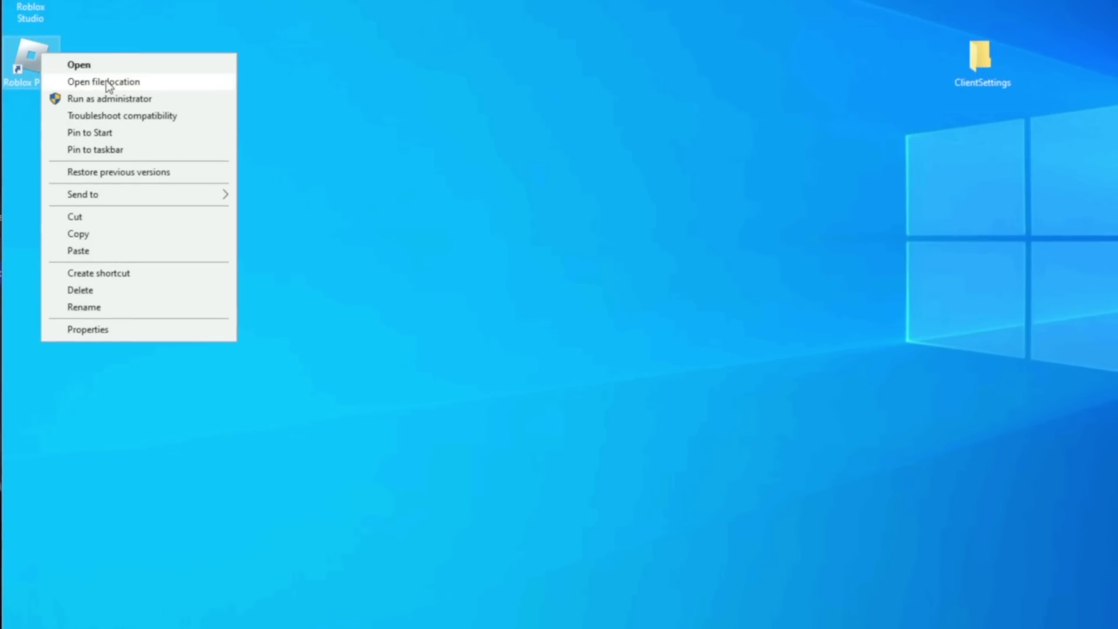
click(106, 81)
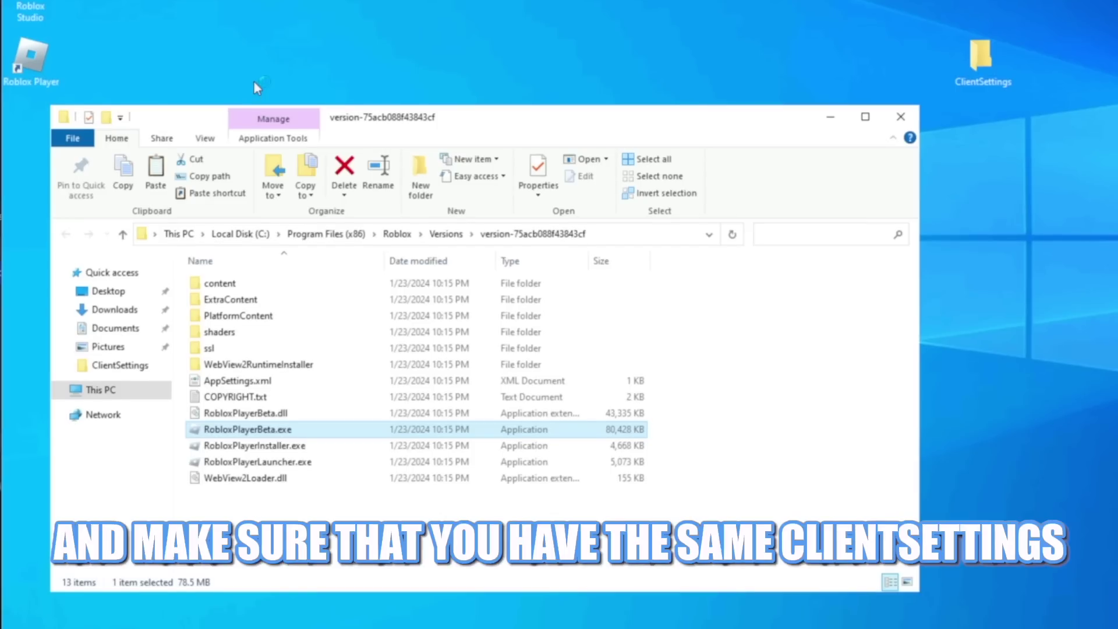
right_click(983, 54)
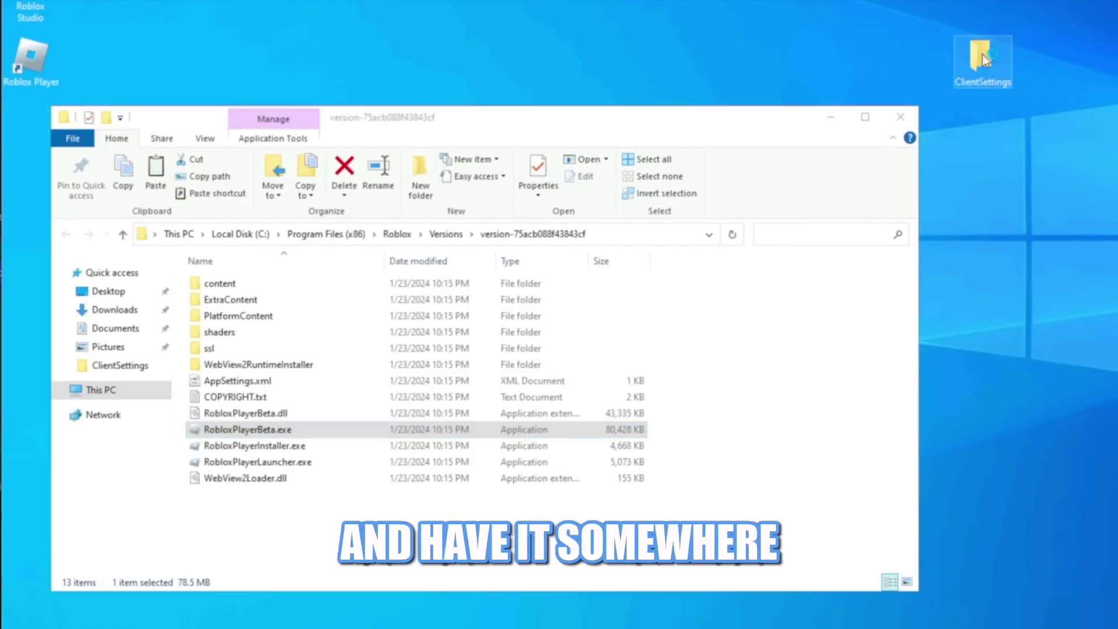
click(1039, 221)
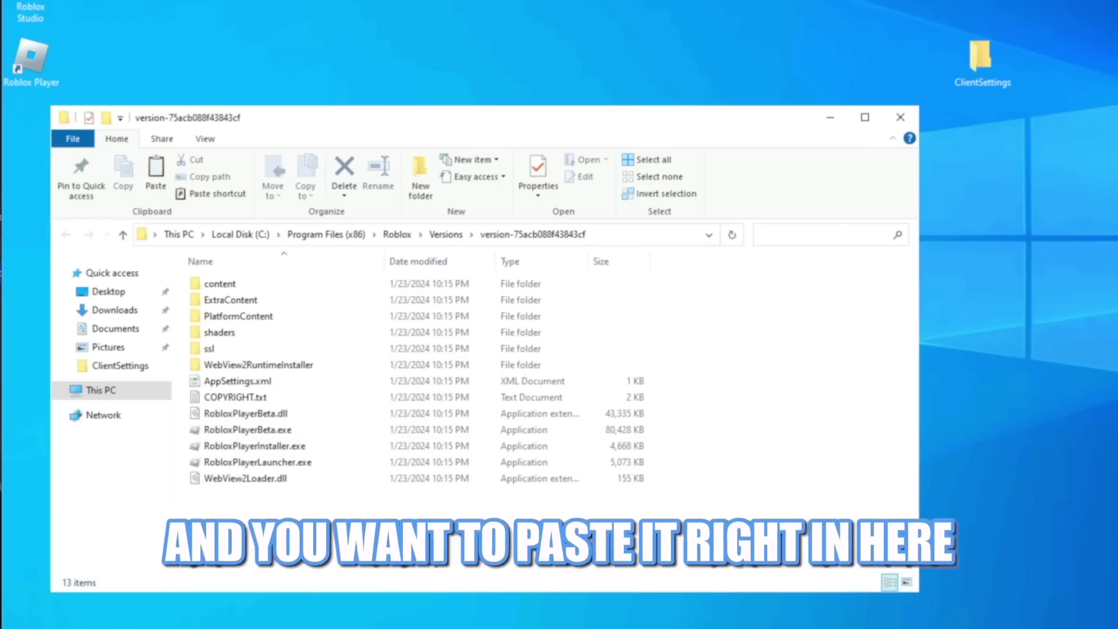
Paste ClientSettings into the version-75acb088f43843cf folder, making 14 items.
key(super)
click(519, 534)
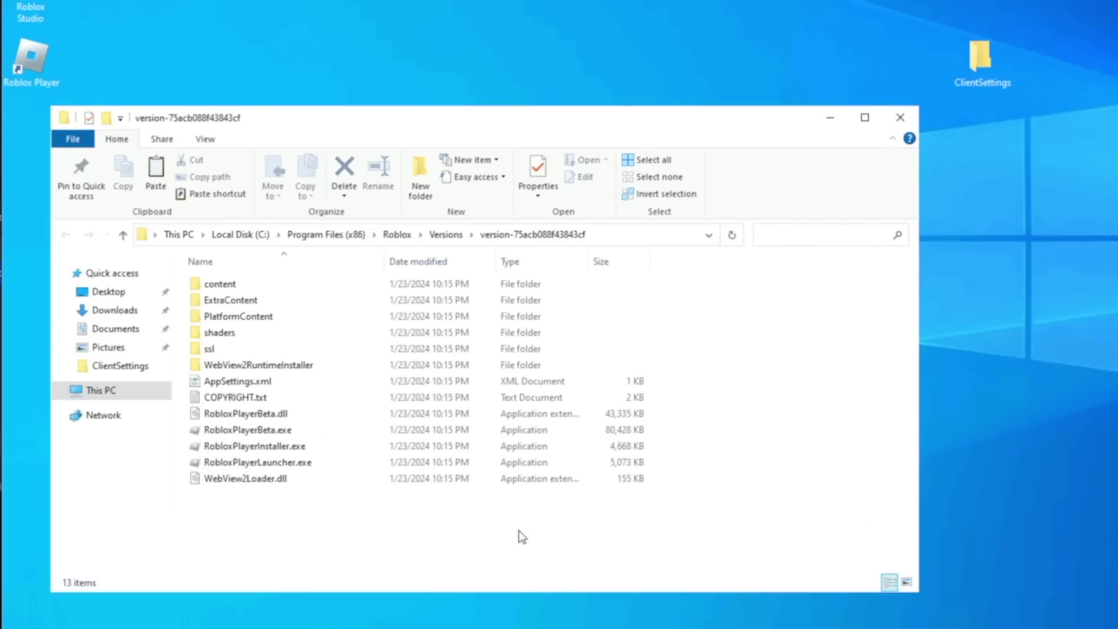
right_click(520, 531)
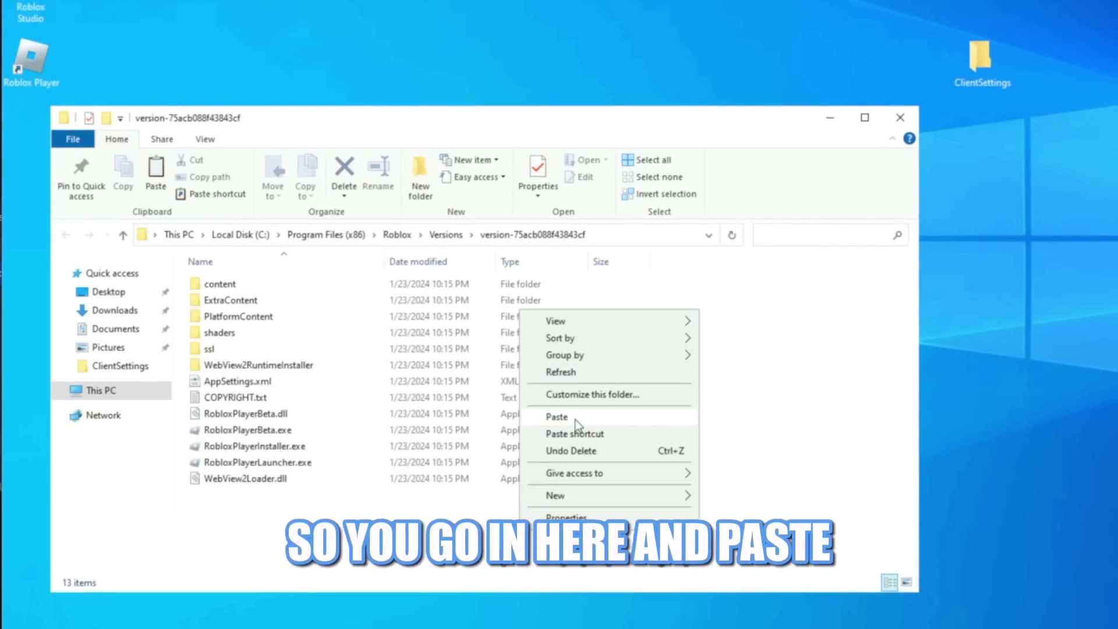
click(559, 416)
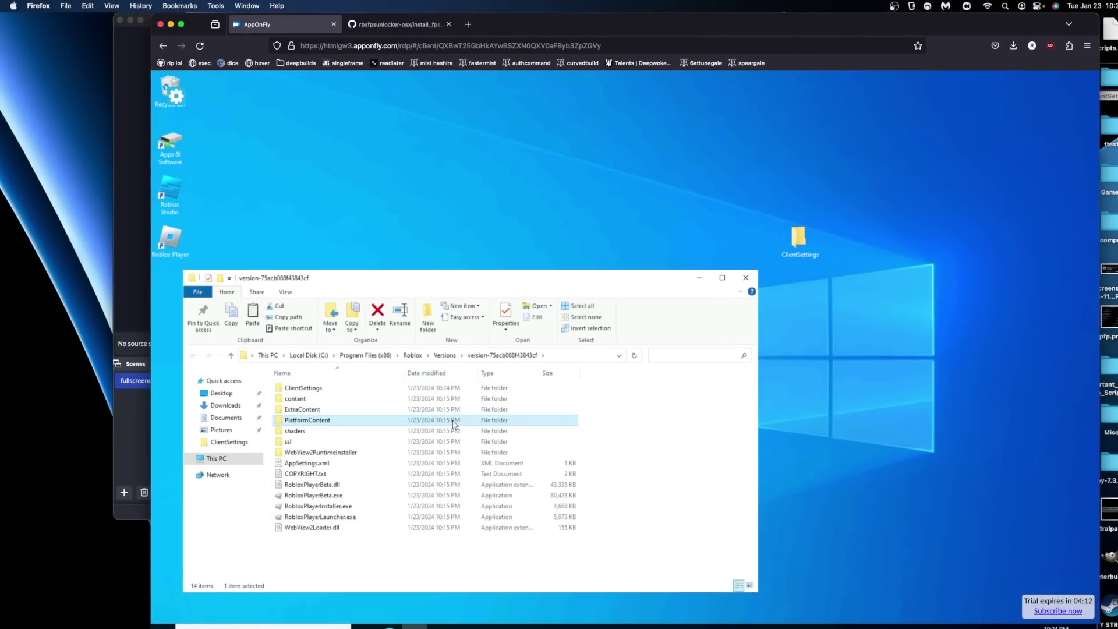
Delete the 21 folders brick through woodplanks in PlatformContent\pc\textures, keeping the .dds files.
double_click(454, 421)
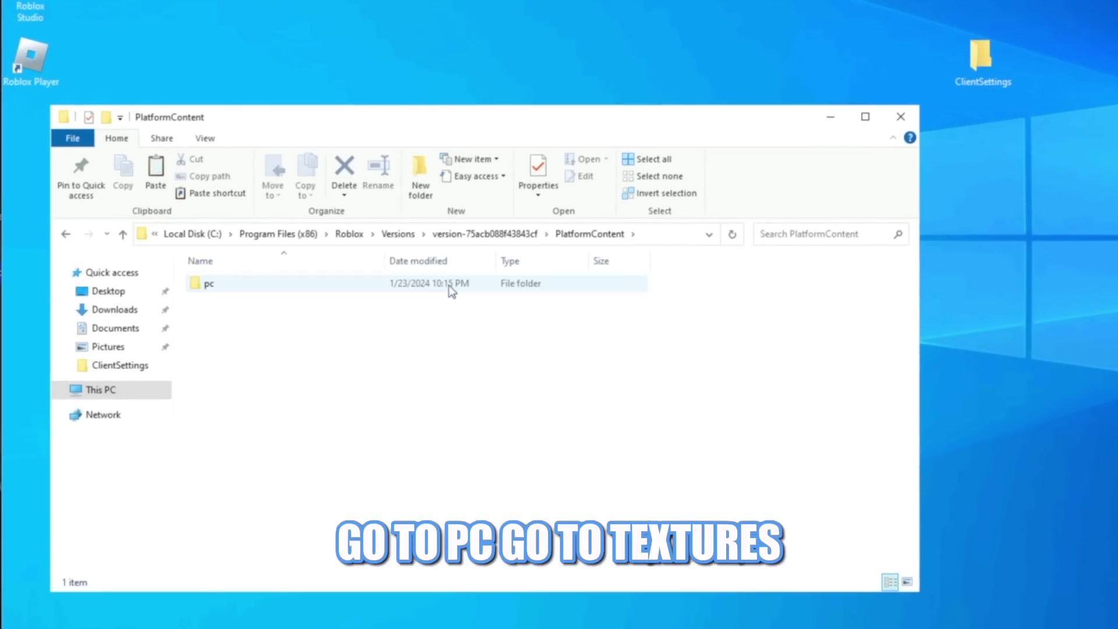
double_click(451, 285)
double_click(369, 316)
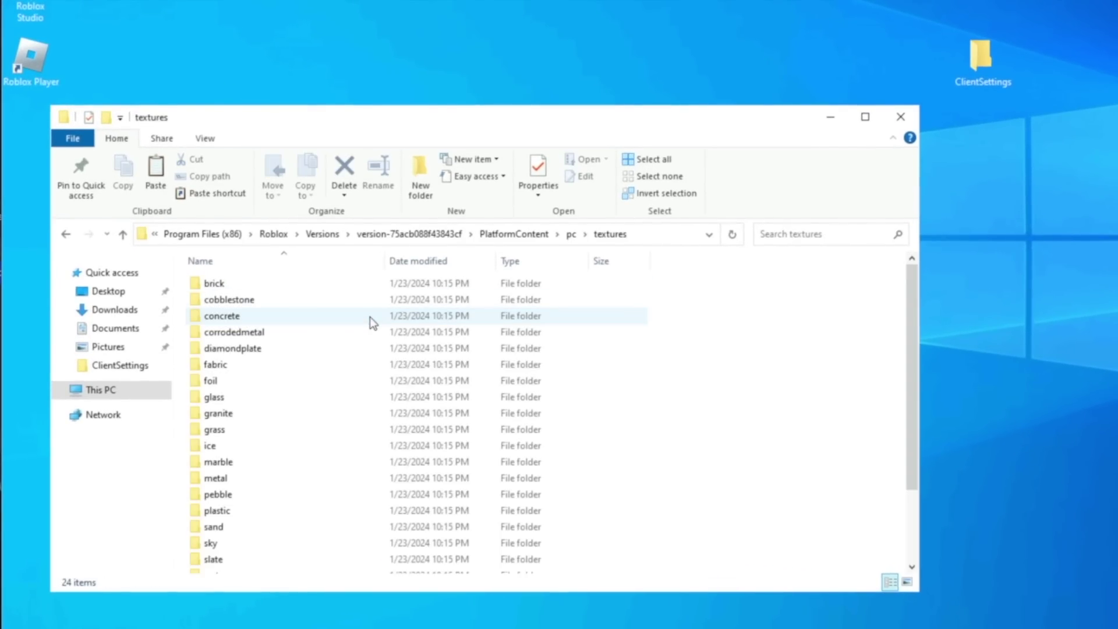
click(360, 285)
scroll(341, 393, down, 2)
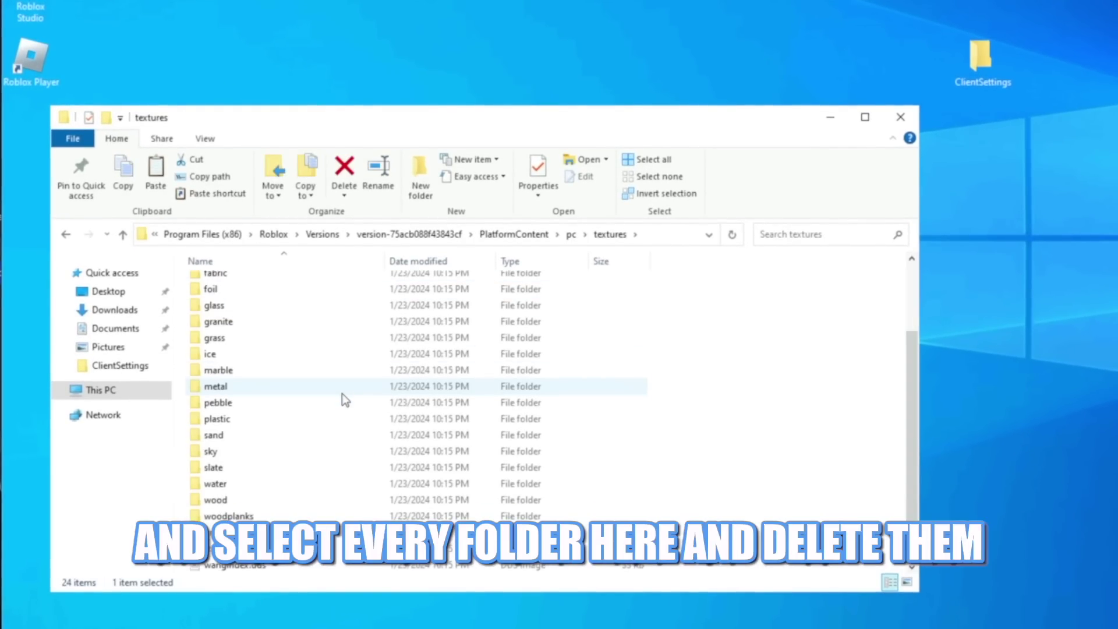
shift+click(321, 517)
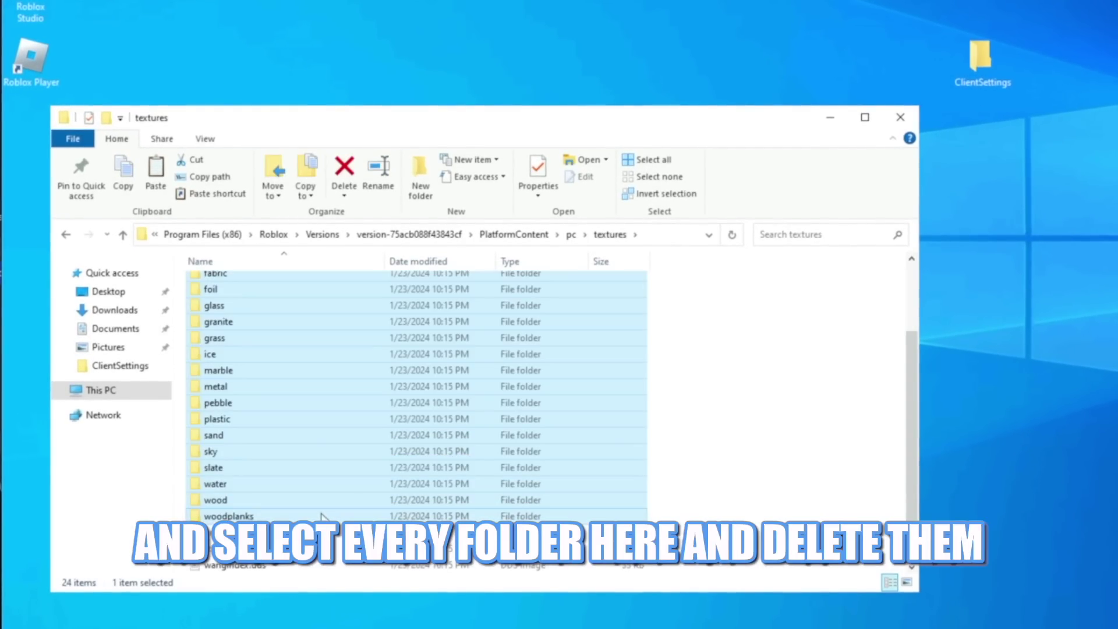
right_click(344, 479)
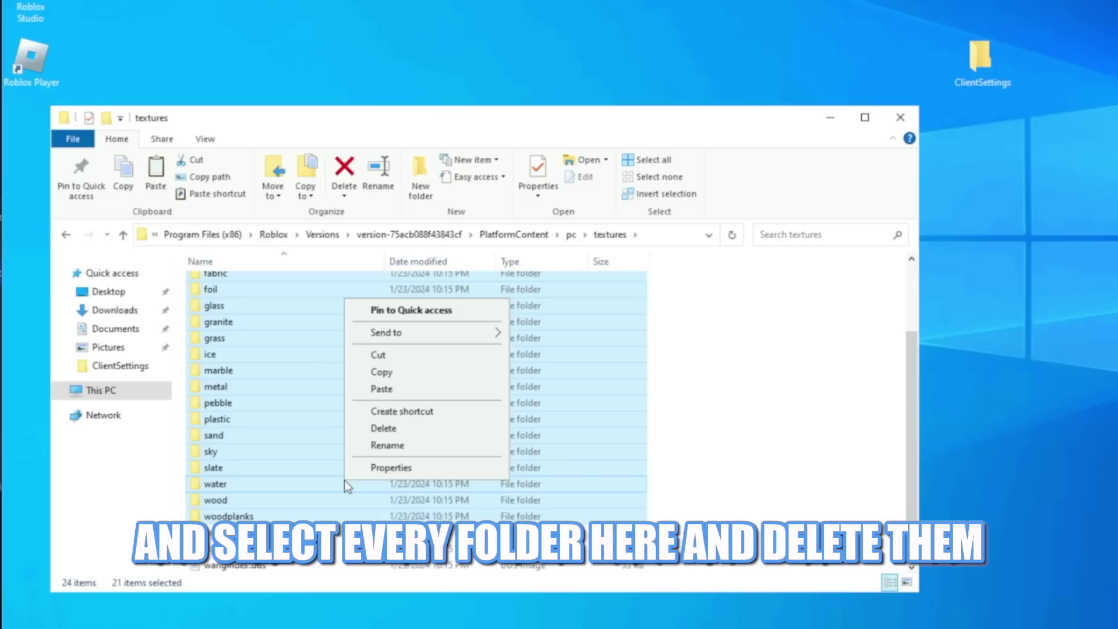
click(384, 431)
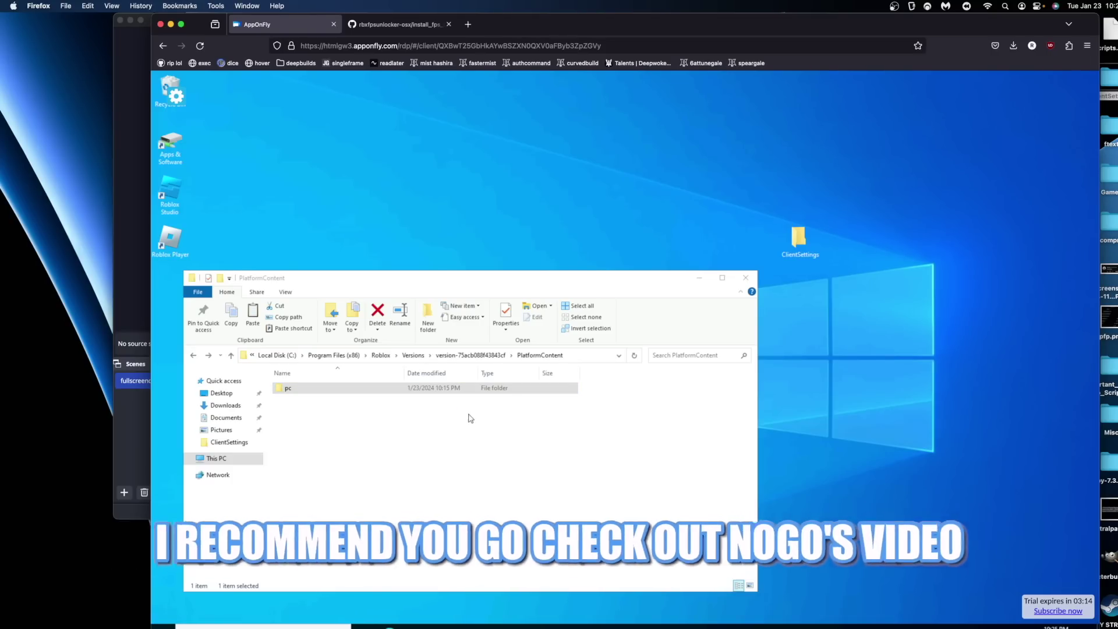
Return to Deepwoken gameplay, with the FPS counter reading about 39.
click(477, 390)
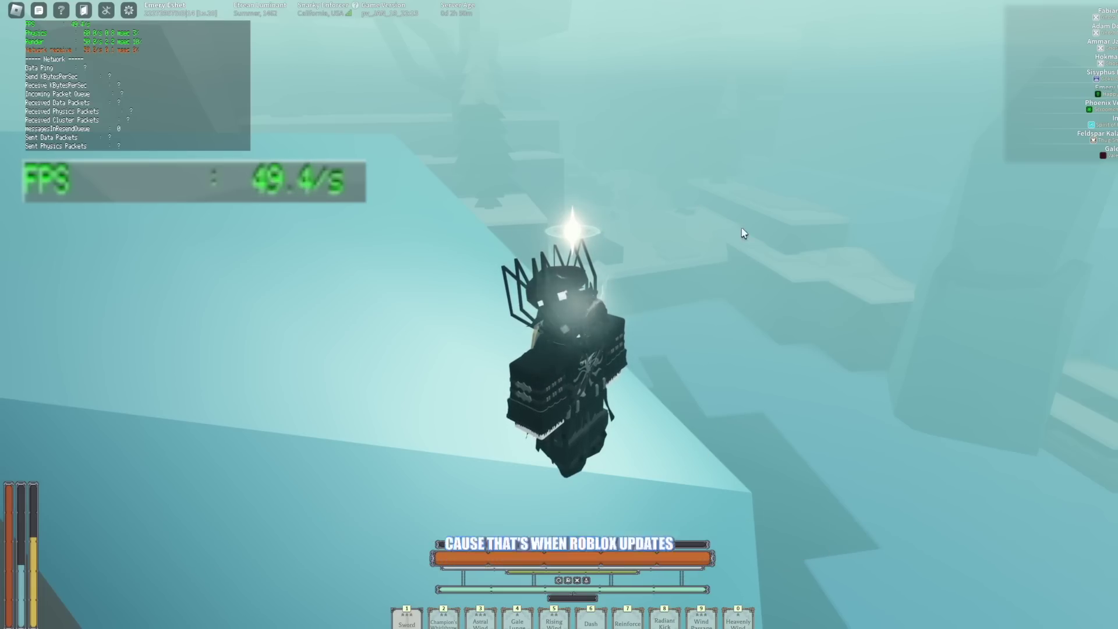
mouse_move(755, 619)
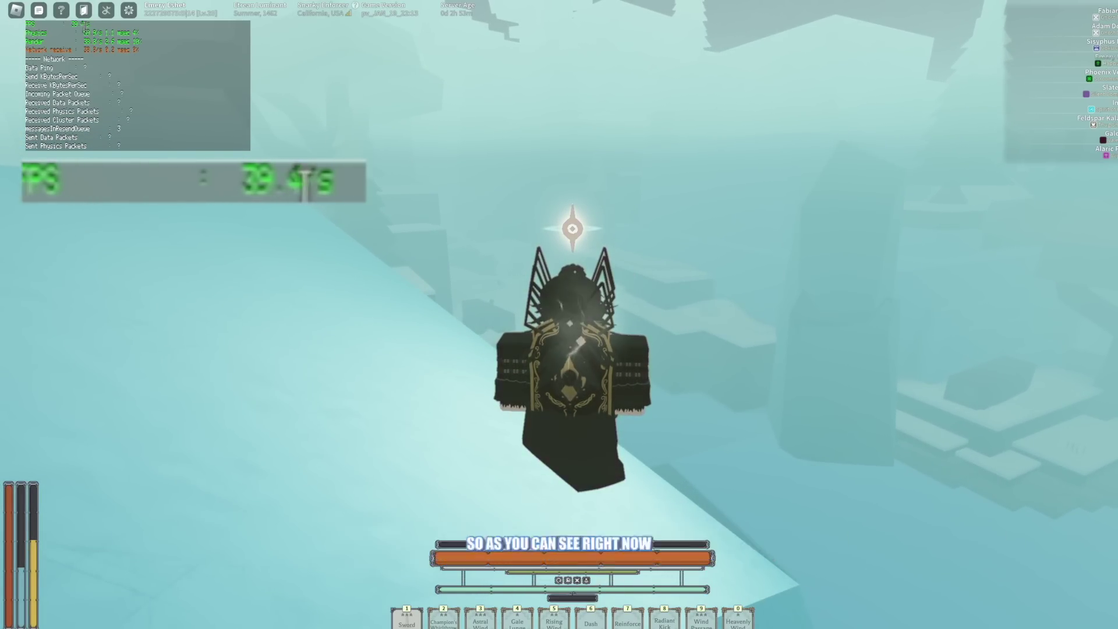
Switch Deepwoken from fullscreen to windowed mode, with the performance stats overlay expanded.
key(ctrl+super+f)
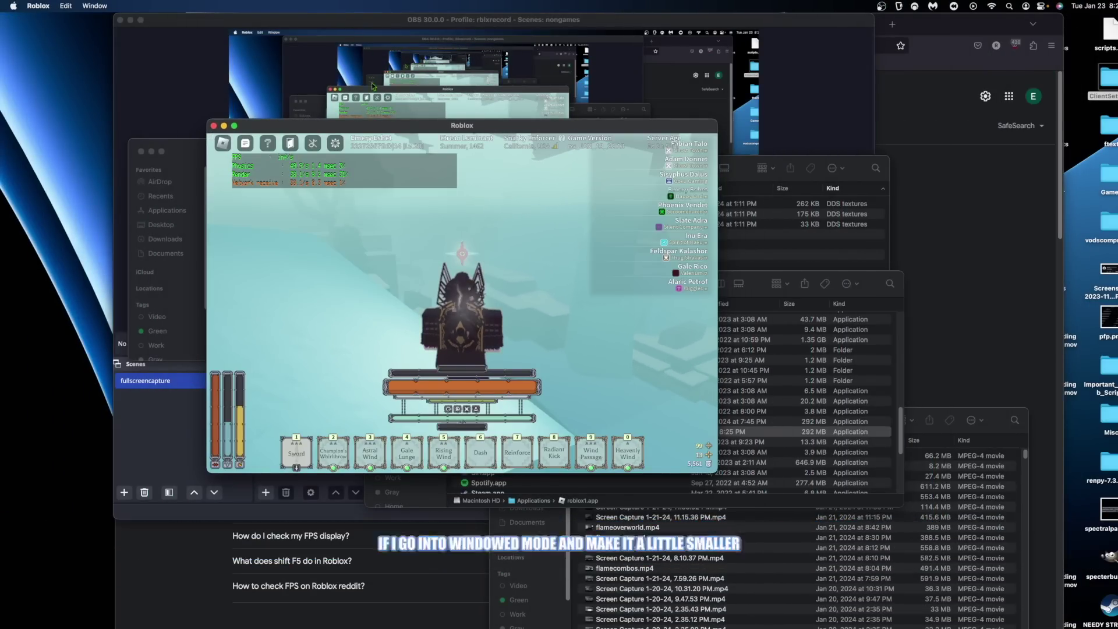
key(shift+F3)
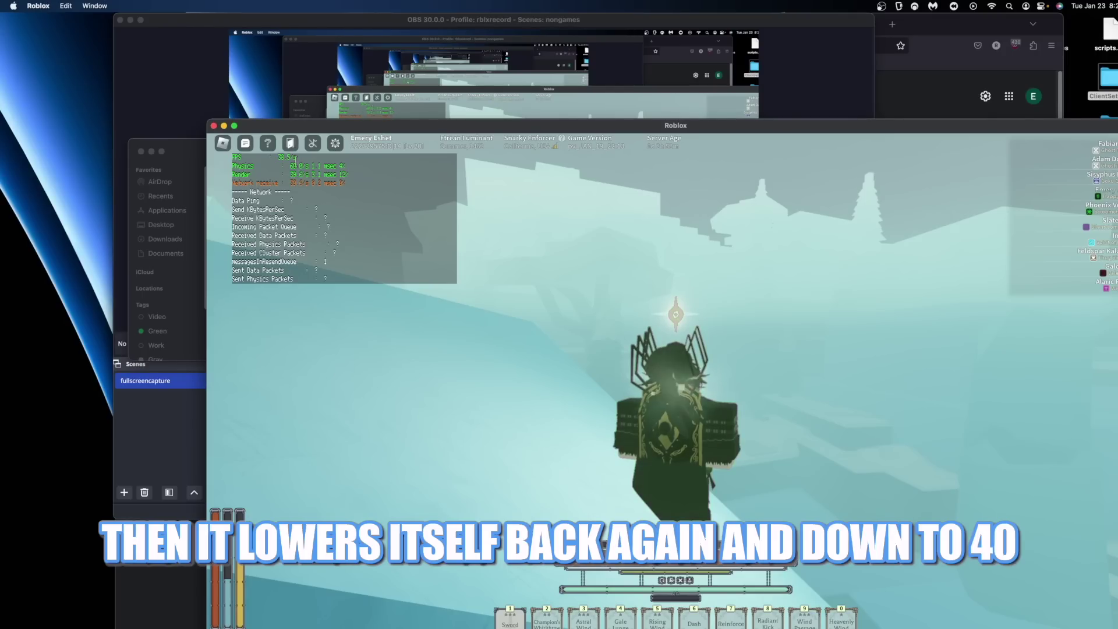
key(F11)
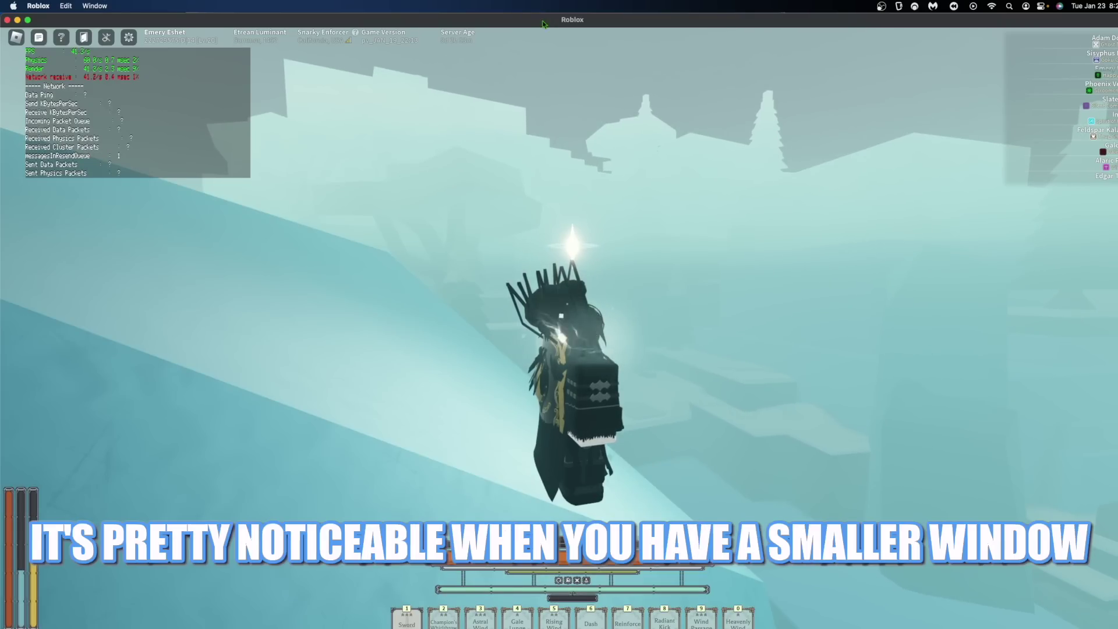
key(F11)
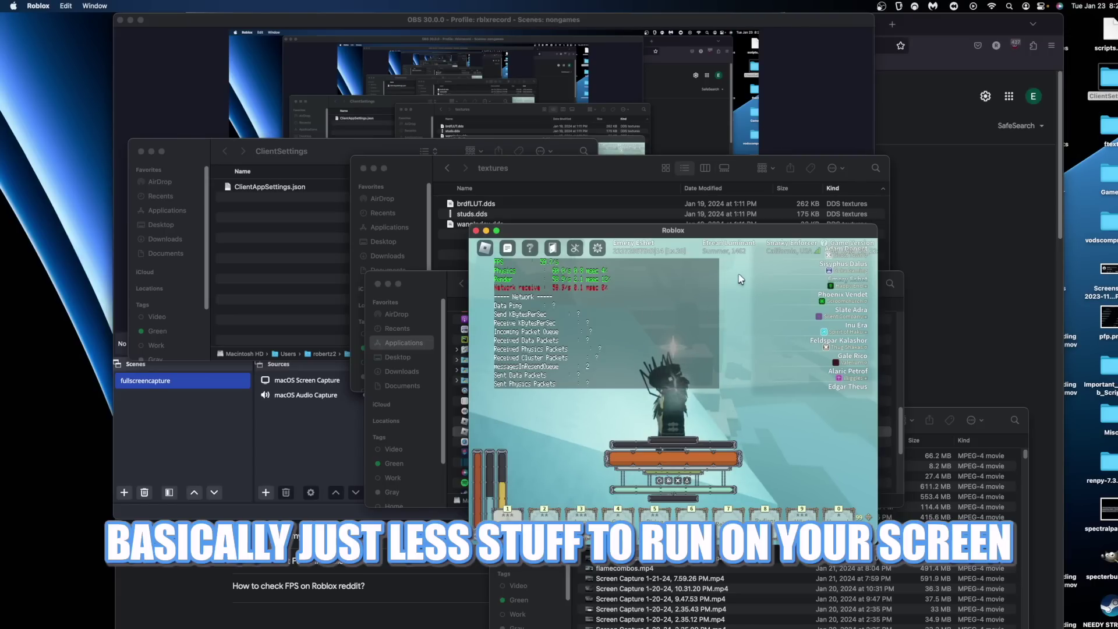
Enlarge the game window to cover most of the screen and shift it slightly left.
drag(877, 224, 894, 73)
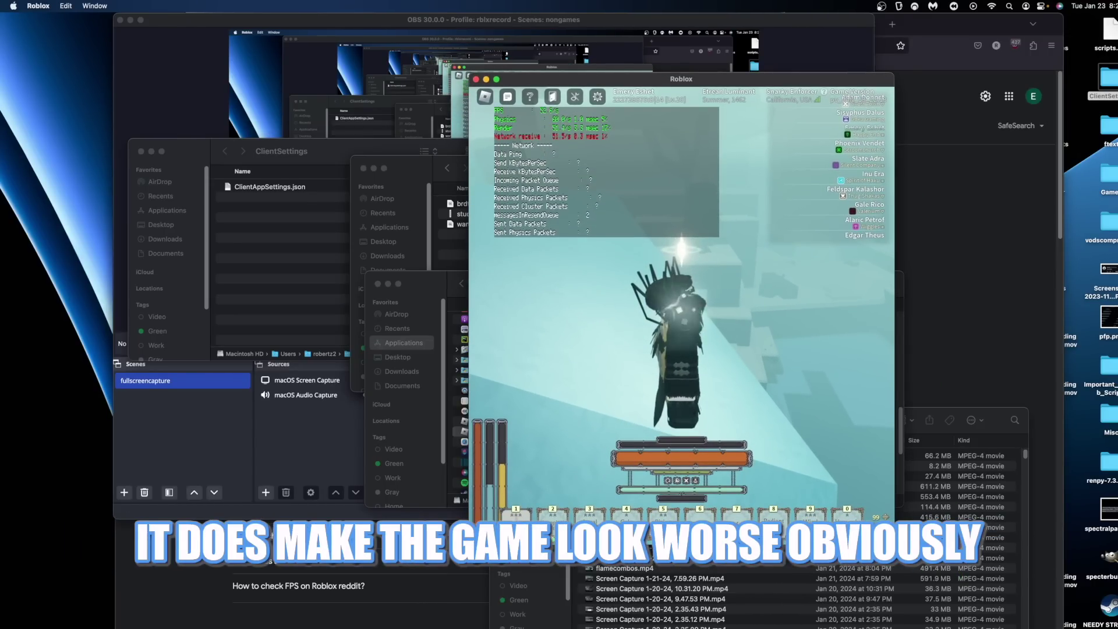
drag(895, 523, 1100, 620)
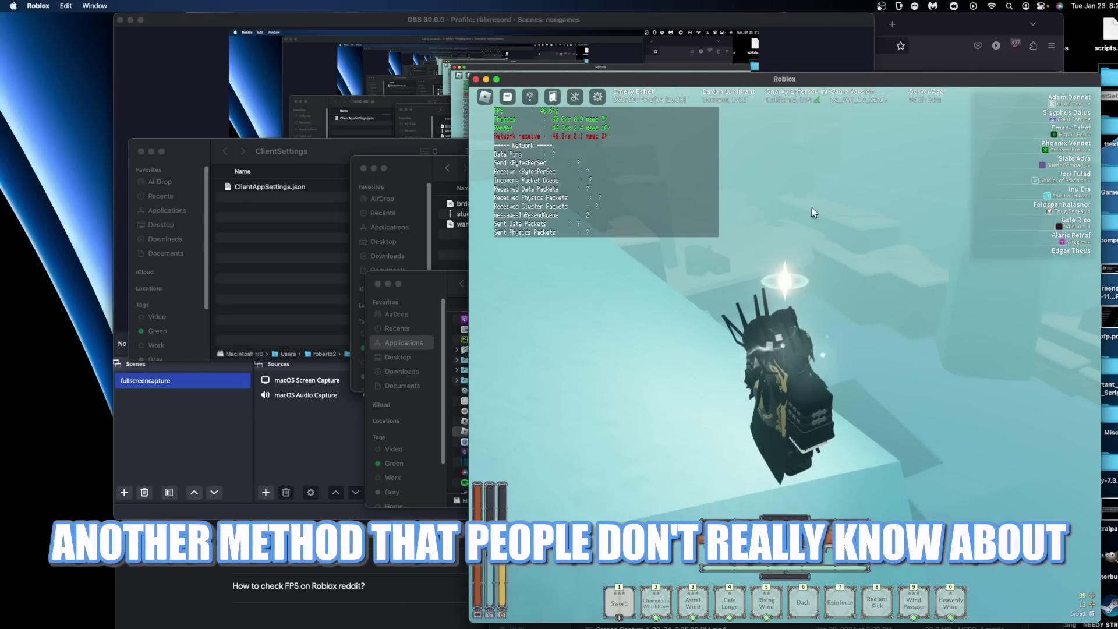
drag(721, 85, 670, 88)
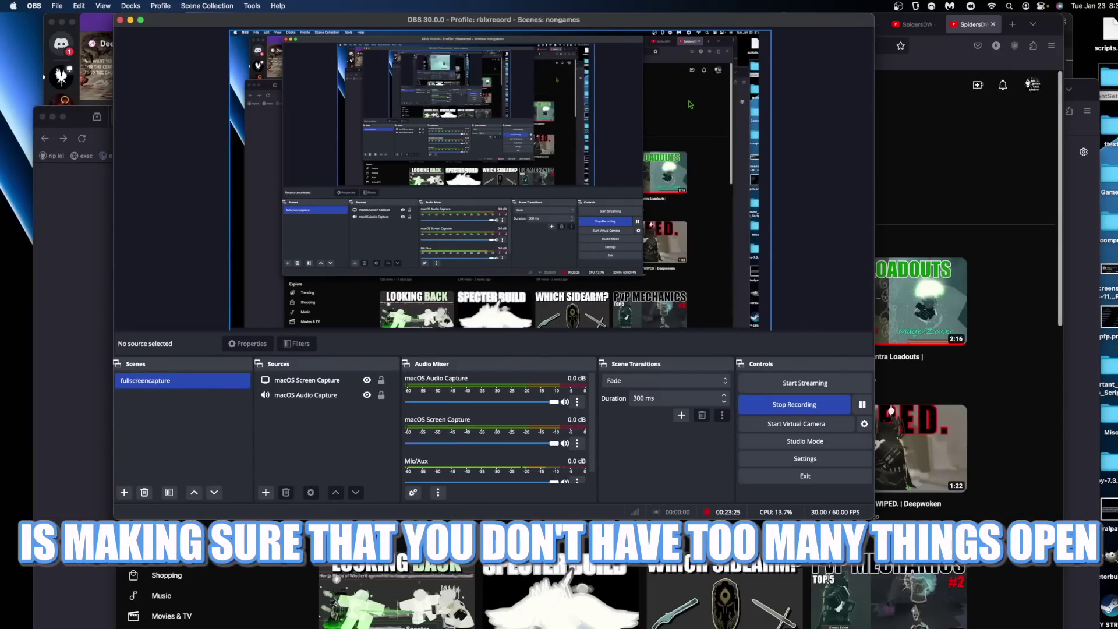
Close the YouTube channel and blank browser windows, then quit Firefox.
click(1051, 143)
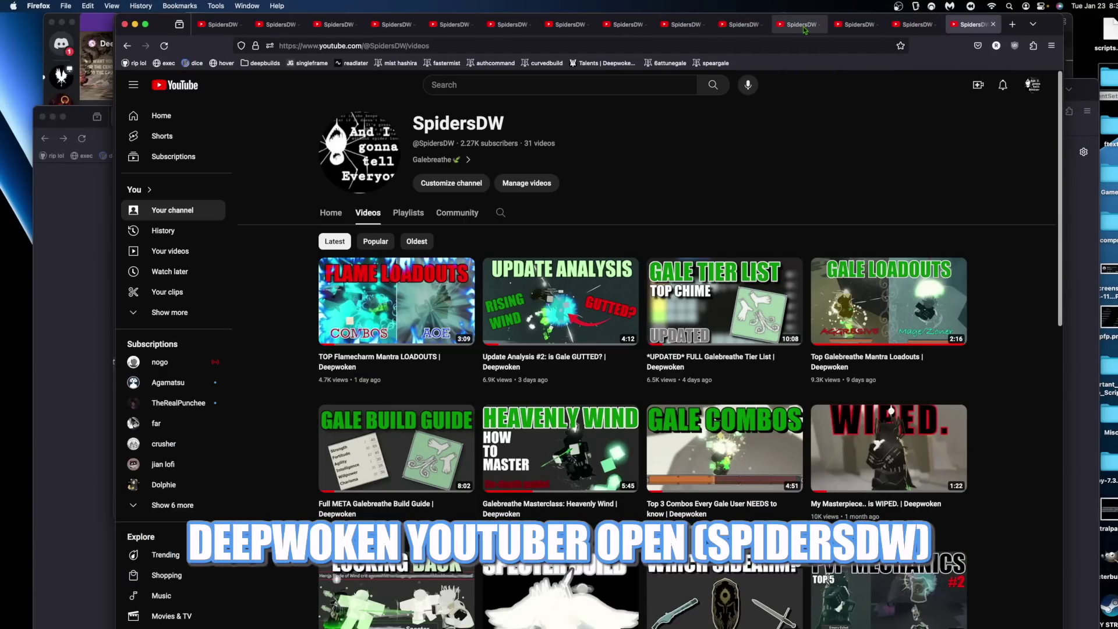
key(cmd+shift+w)
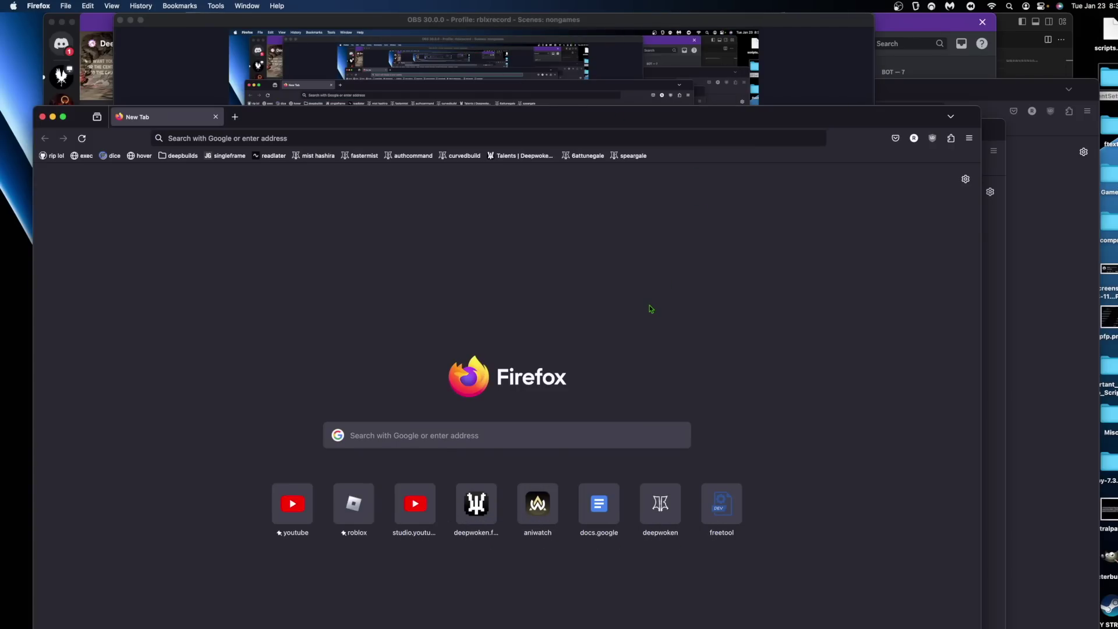
key(super+w)
key(super+q)
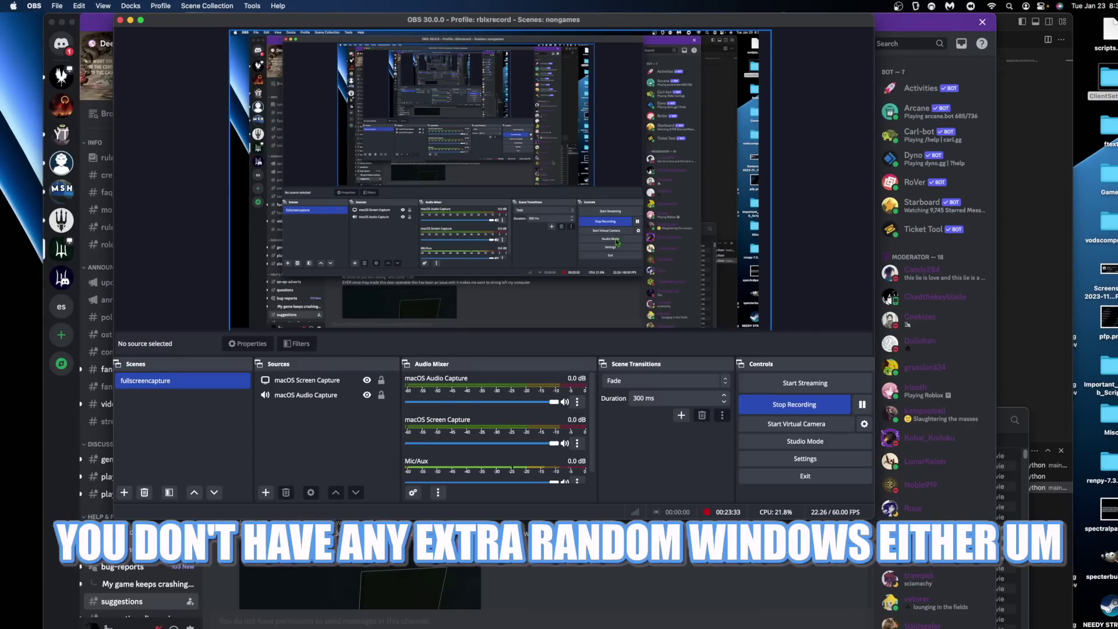
Quit Discord, Calendar and Terminal, returning to the game.
click(780, 613)
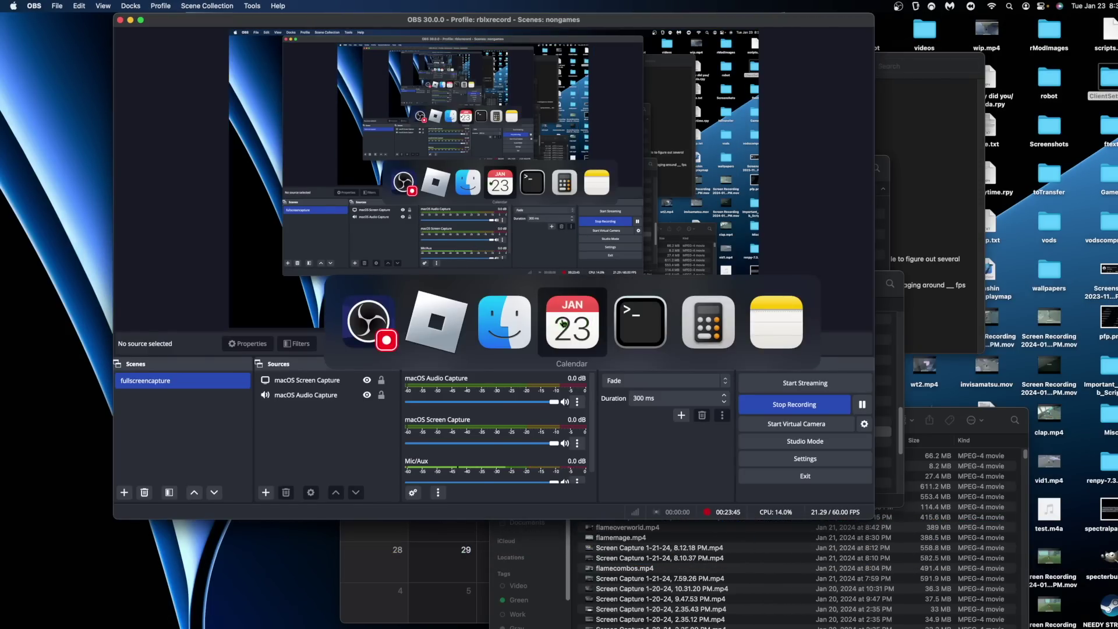
key(super+Tab)
key(super+Tab)
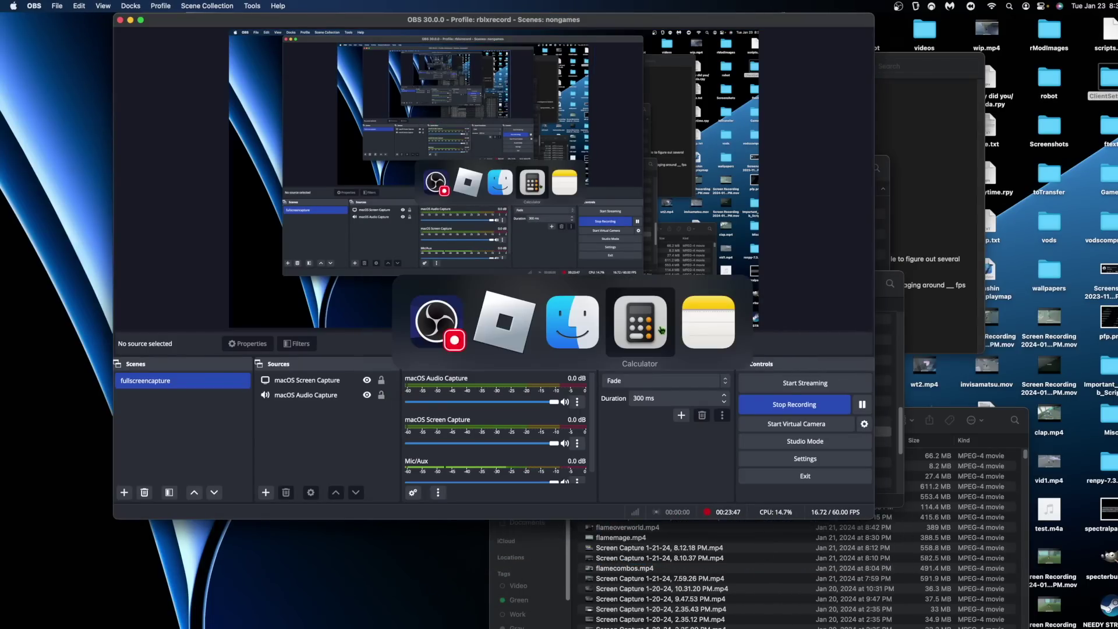
key(super+Tab)
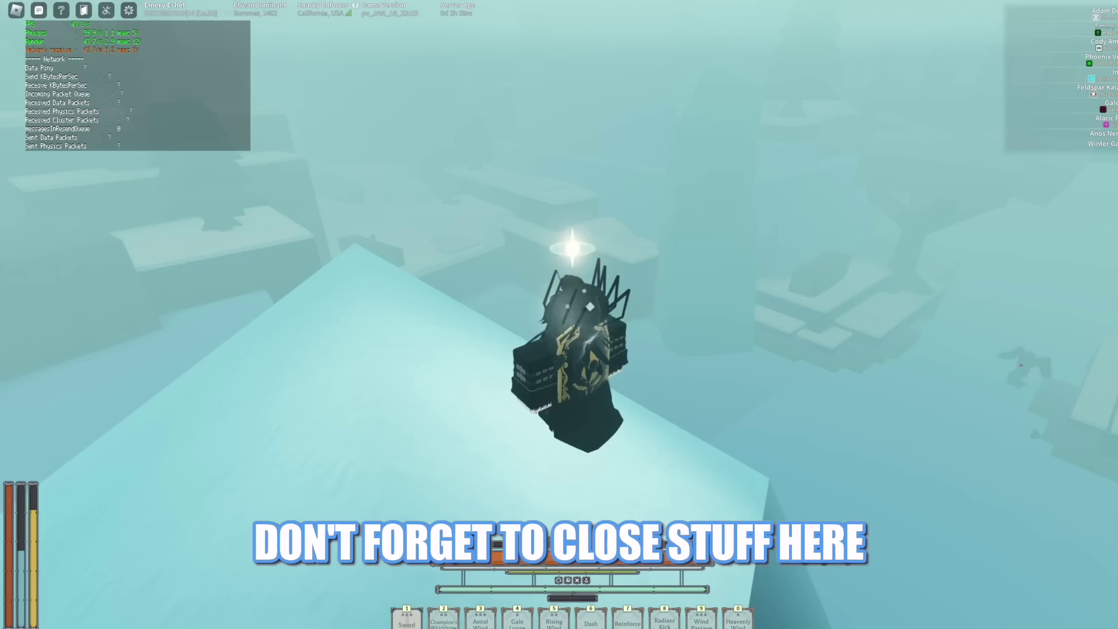
Display Deepwoken's FPS and performance stats, showing about 60 FPS.
mouse_move(517, 623)
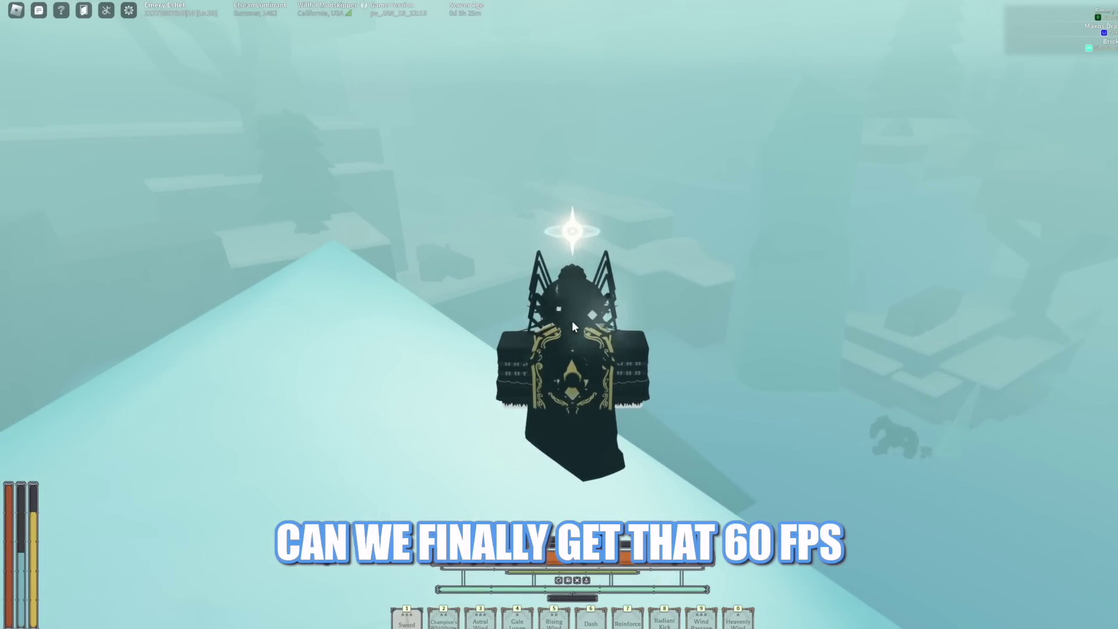
key(shift+F3)
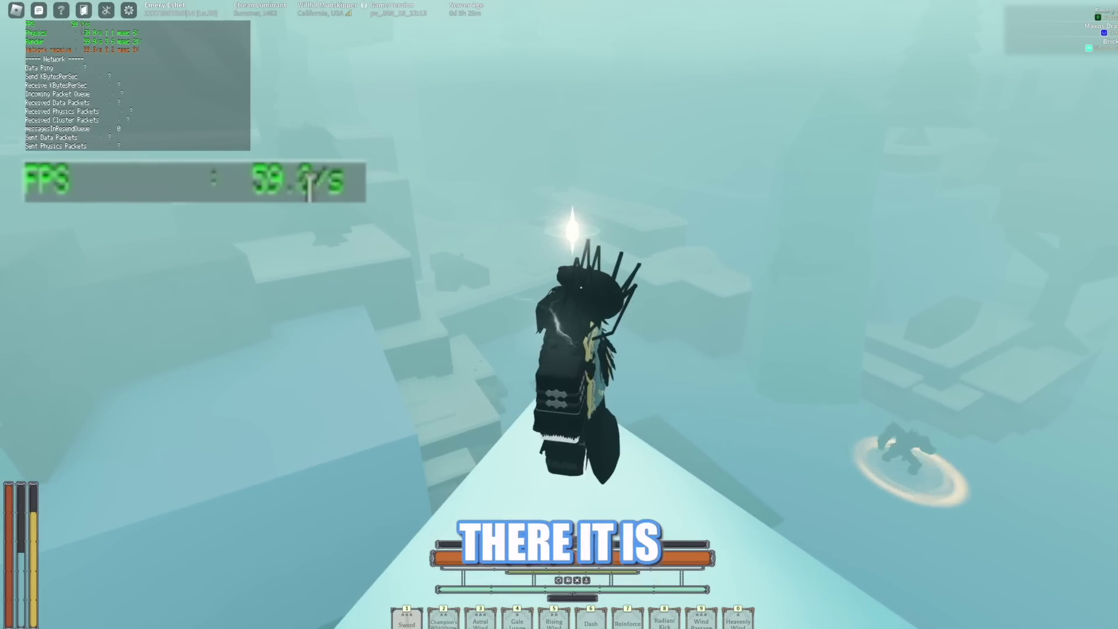
key(a)
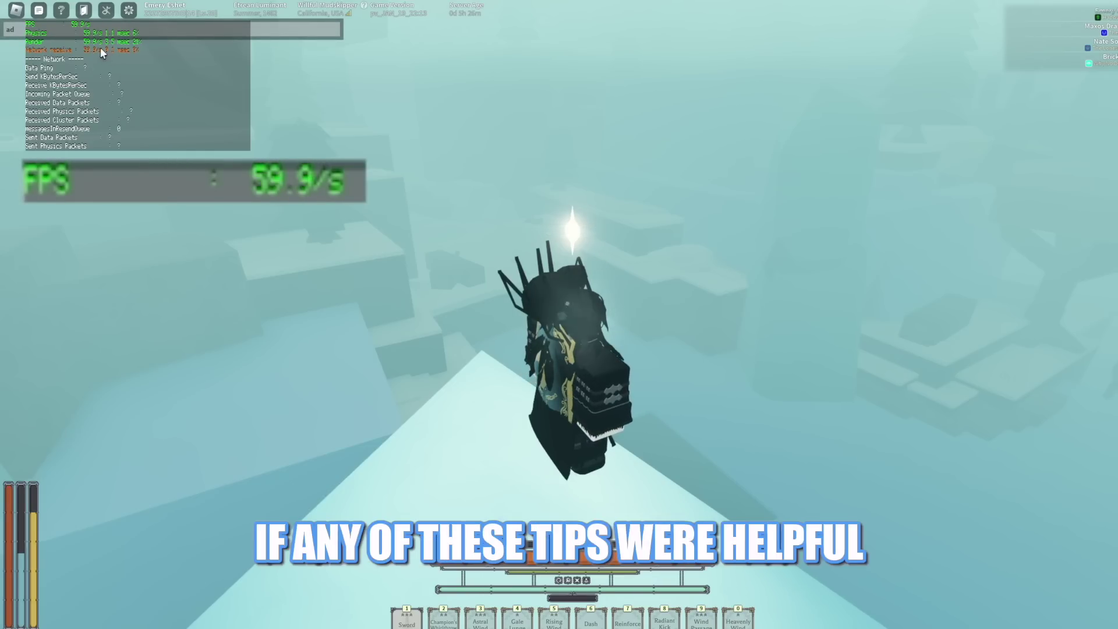